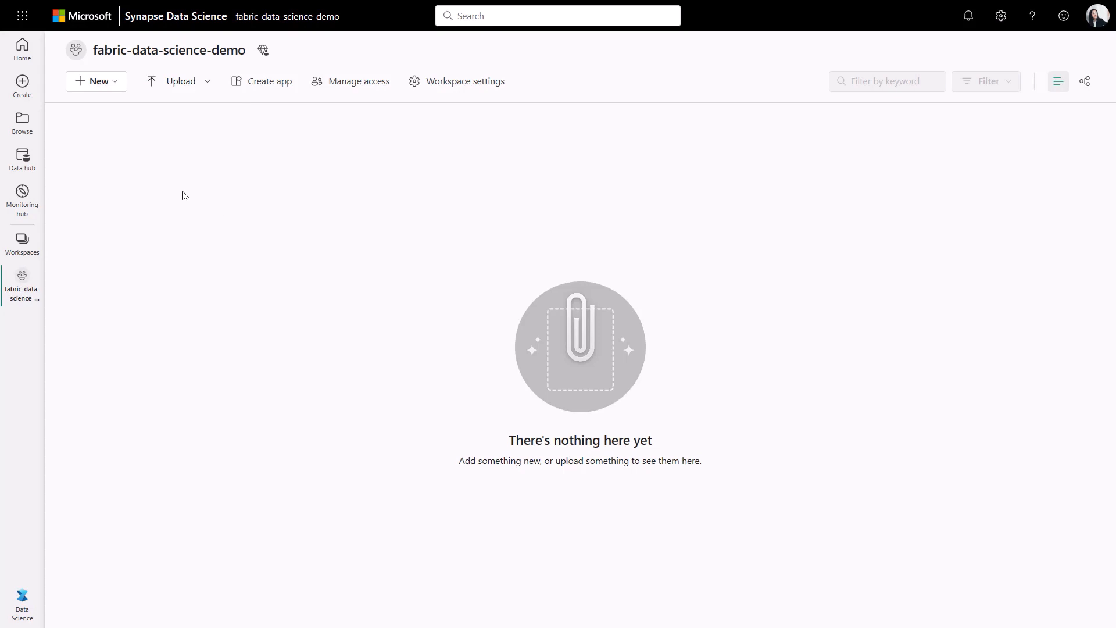
Step: Create a new notebook from the Data Science home page
click(22, 602)
click(95, 571)
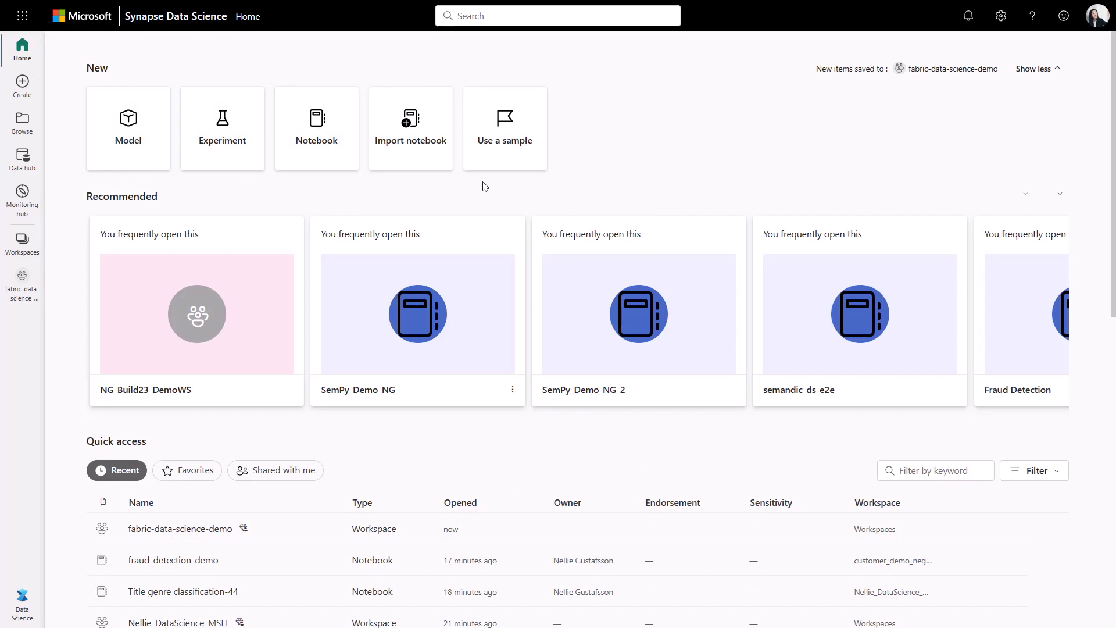
click(304, 156)
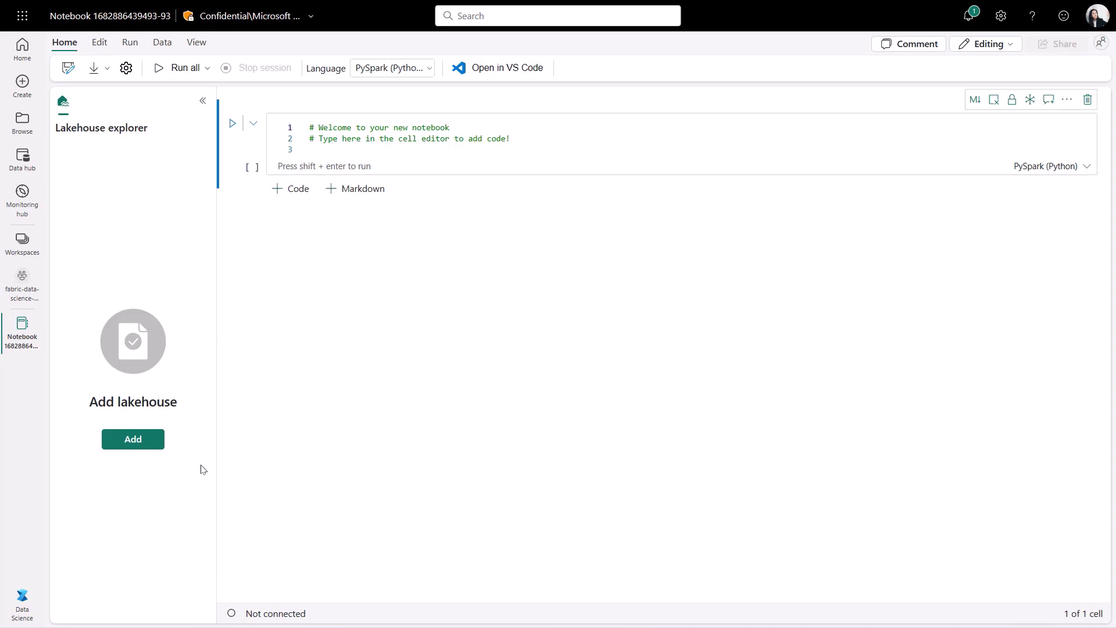
Step: Add a new lakehouse named ds_demo_lakehouse to the notebook
click(135, 440)
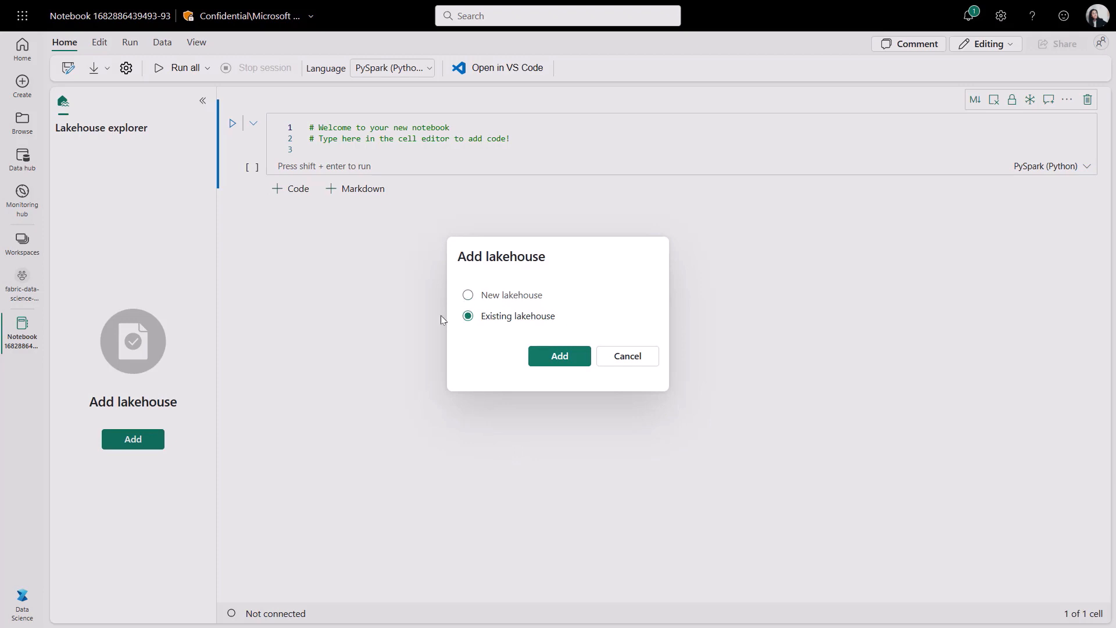
click(468, 296)
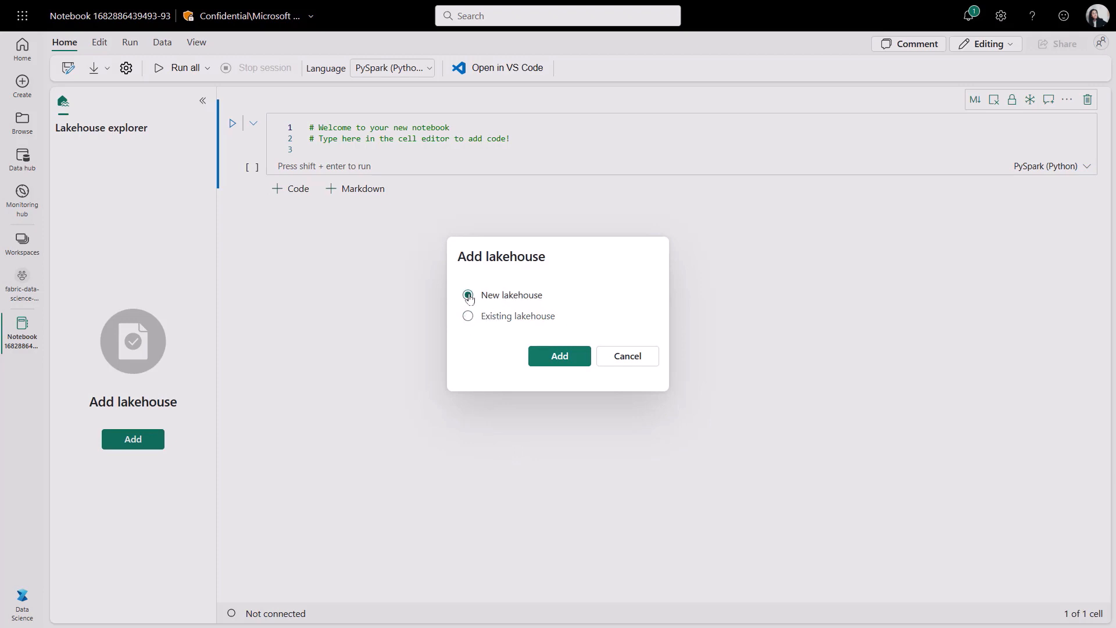
click(554, 359)
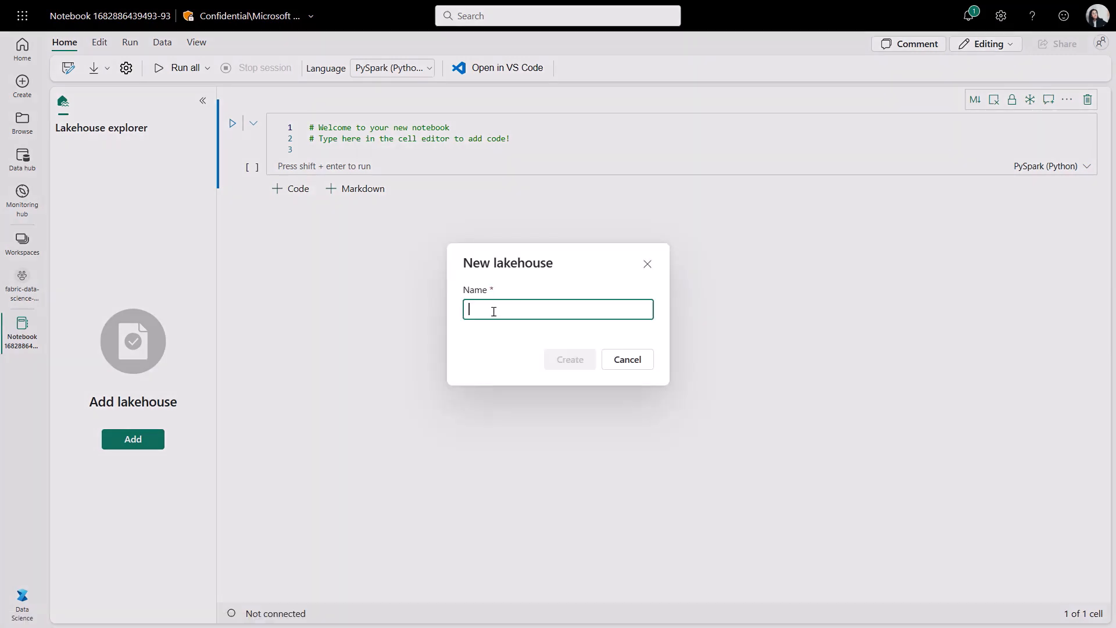
click(493, 311)
text(d)
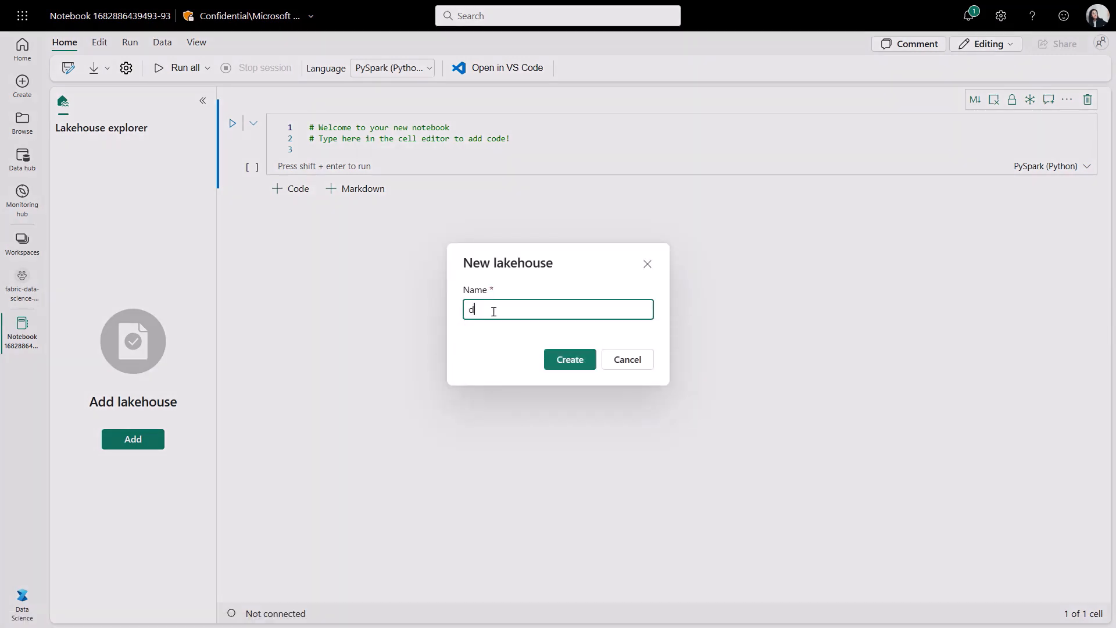
text(s_demo_lakehouse)
click(570, 357)
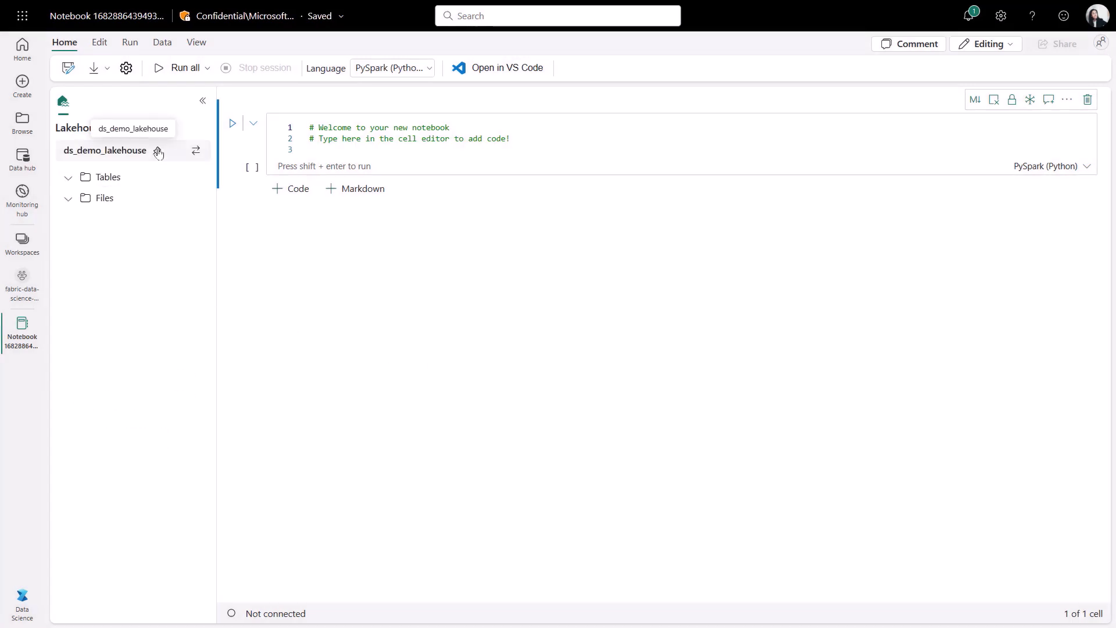
click(323, 149)
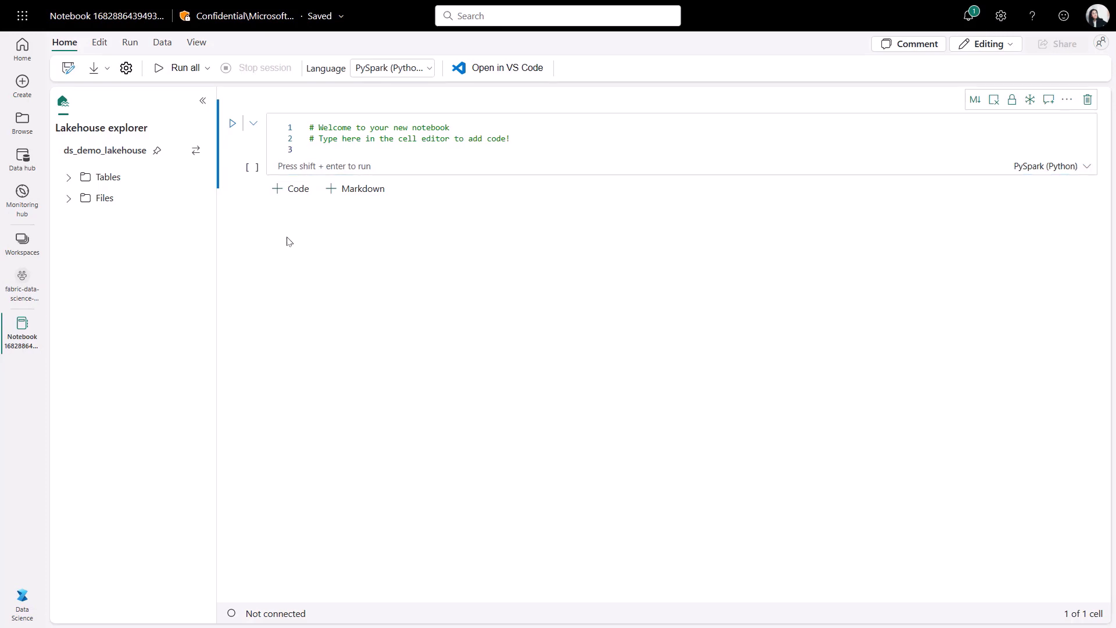
click(317, 151)
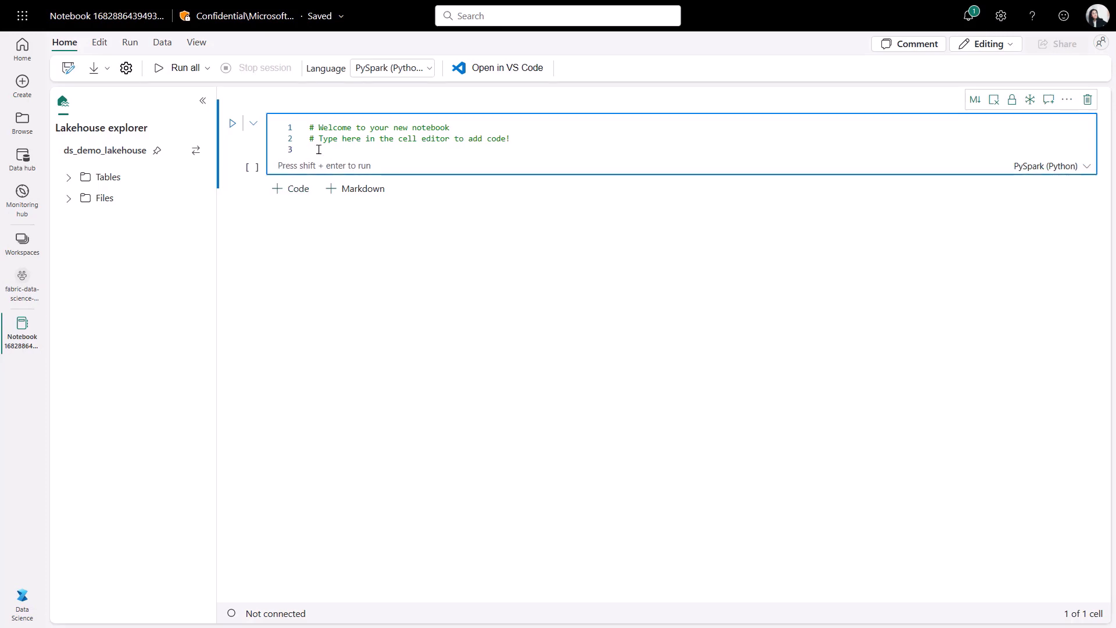
text(import pandas as pd df = pd.read_csv("https://raw.githubusercontent.com/pwang347/cdn/master/titanic.csv"))
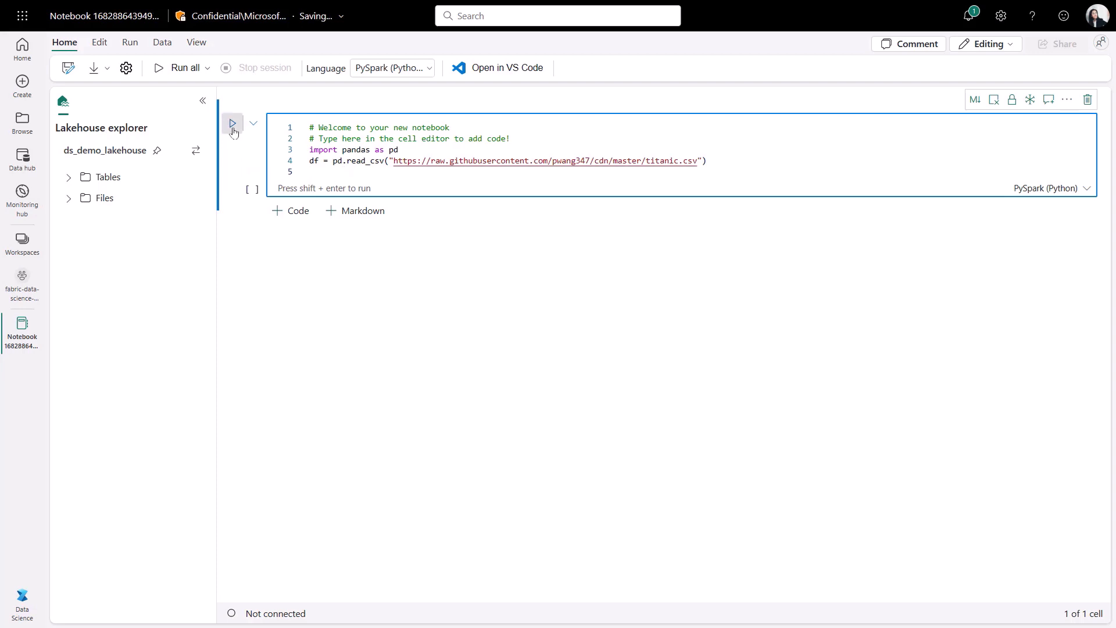
click(232, 123)
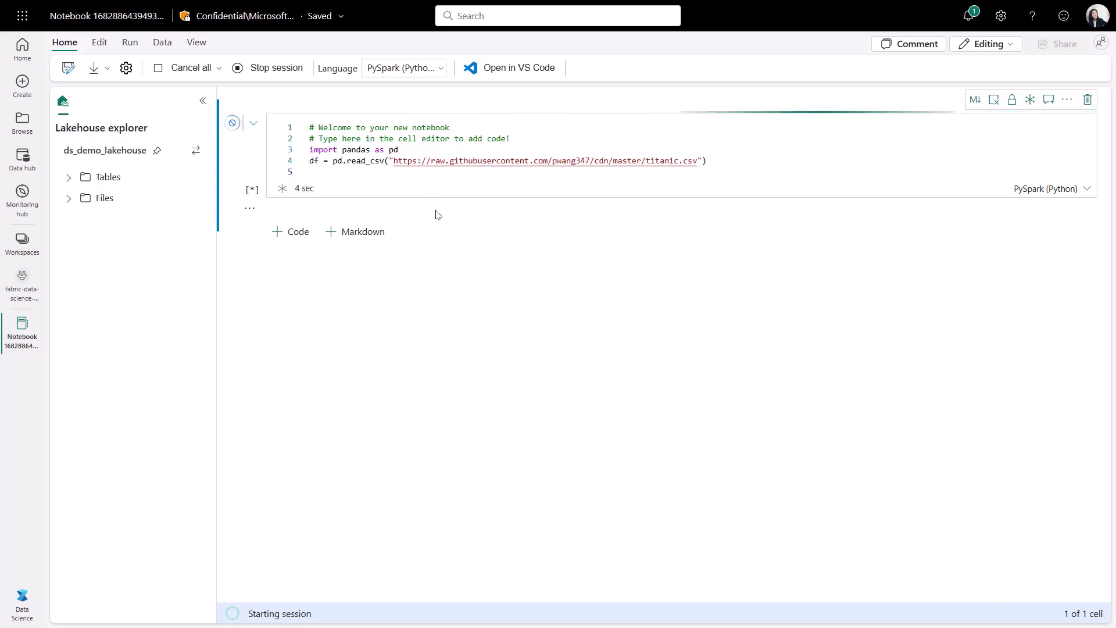
click(441, 67)
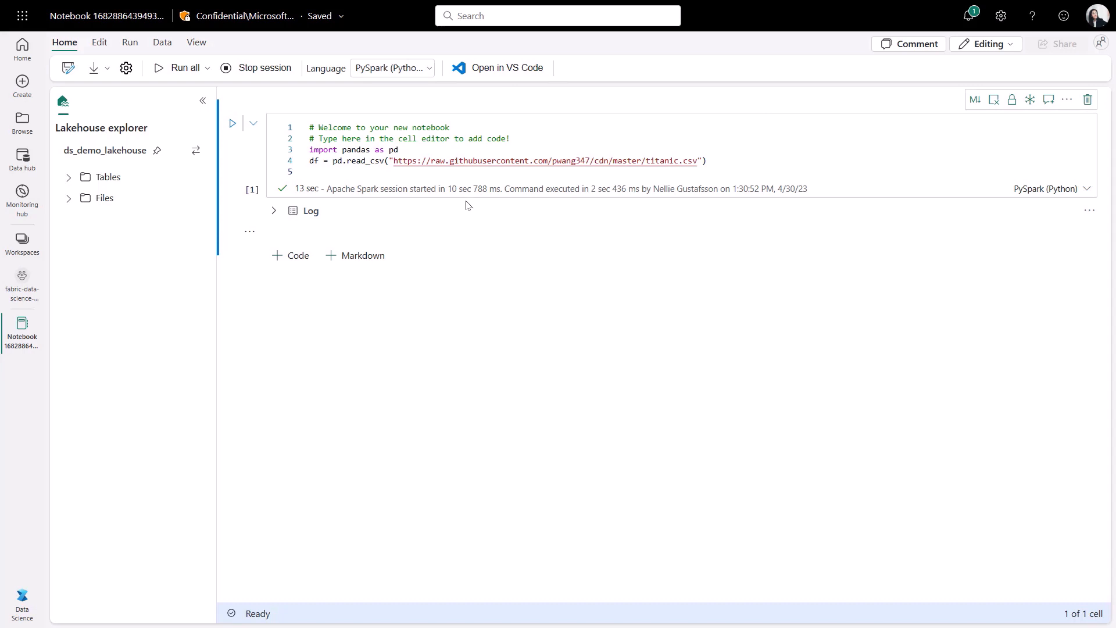
Step: Open the data frame df in Data Wrangler
click(729, 162)
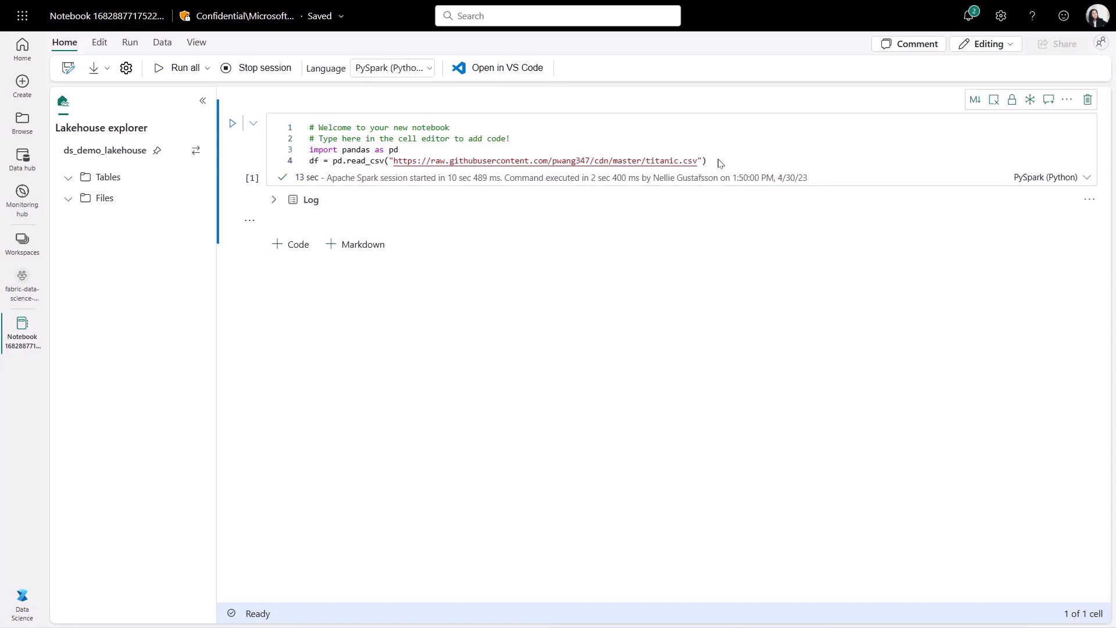
click(719, 160)
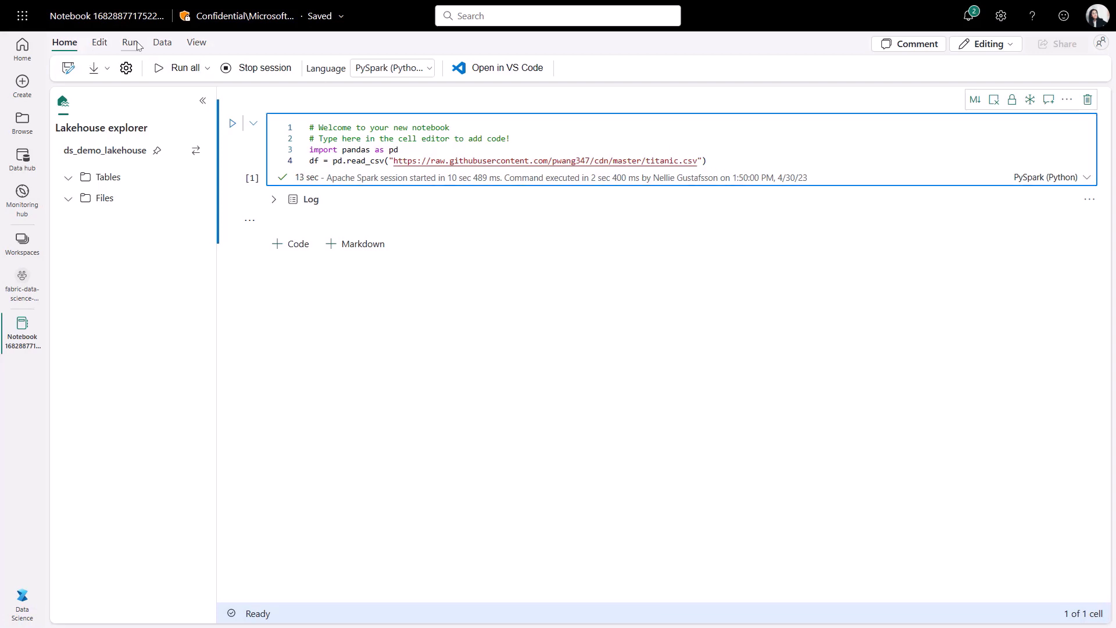
click(163, 43)
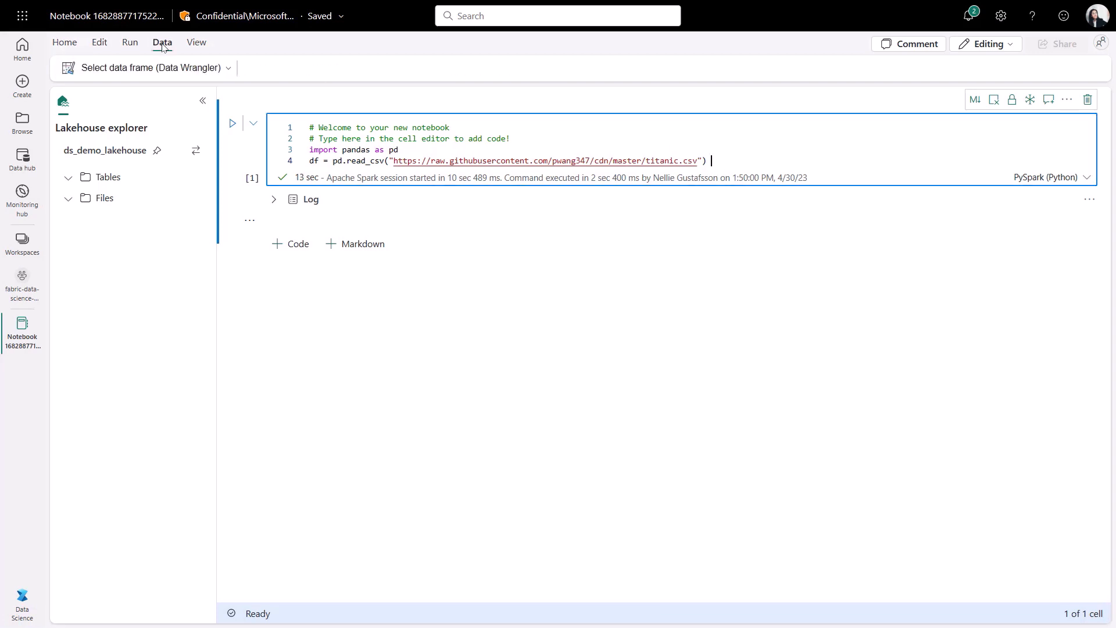
click(227, 68)
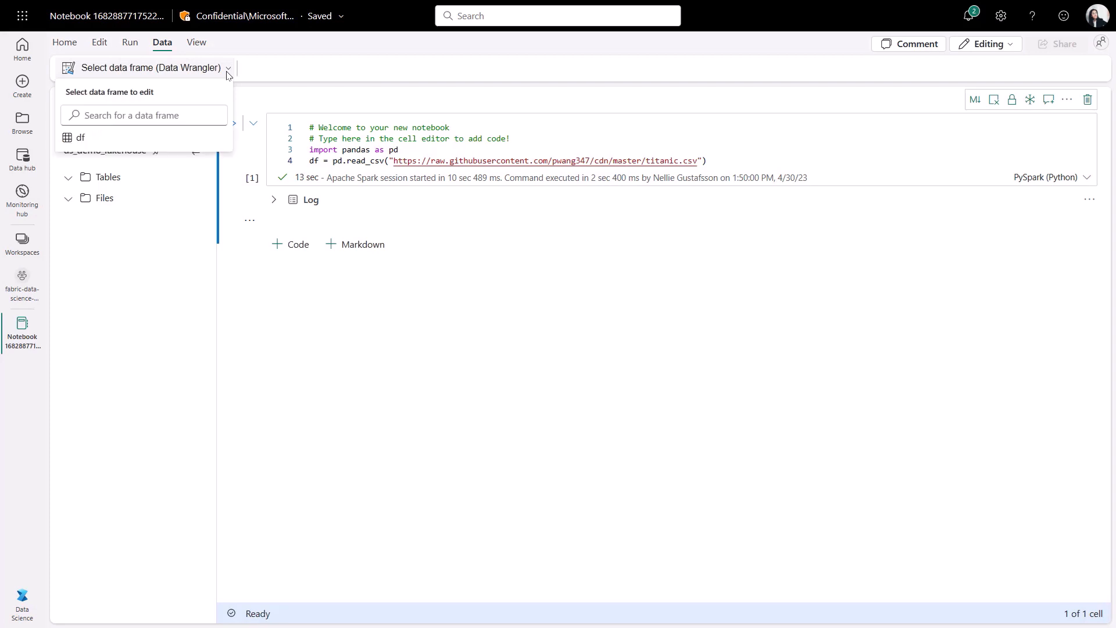
click(82, 138)
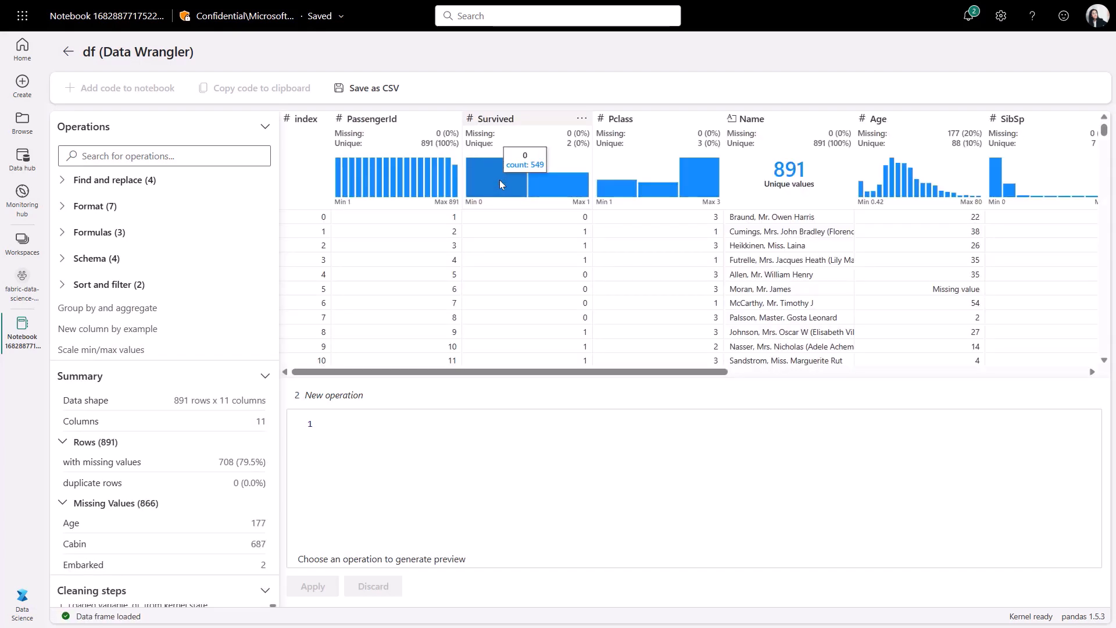
Step: Fill the missing values in the Cabin column with the custom value C0 and apply the operation
drag(330, 375, 747, 382)
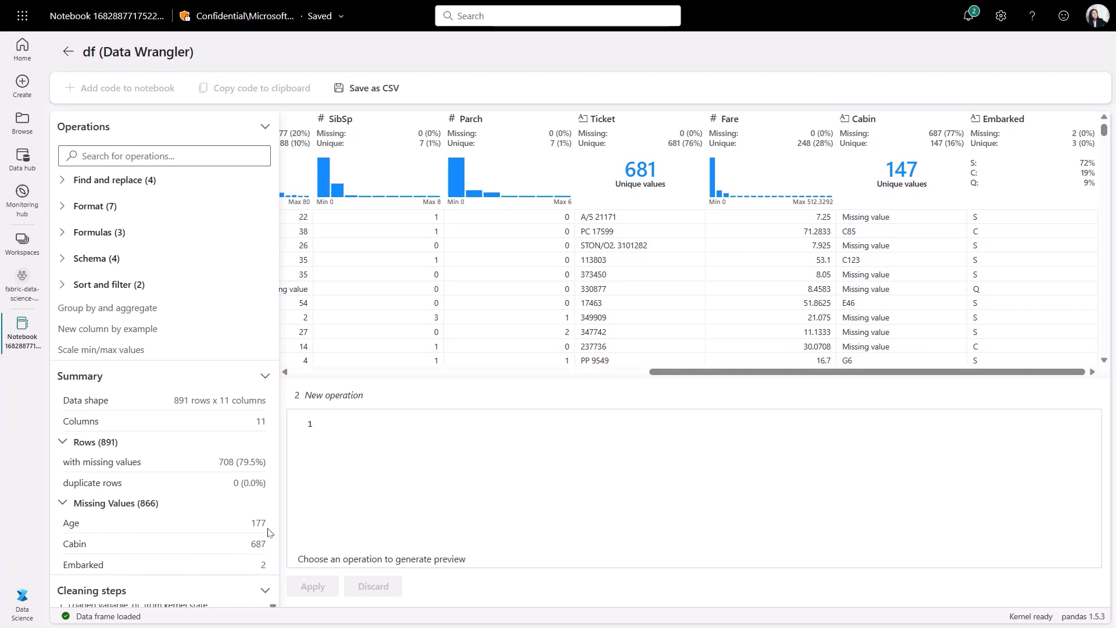
click(62, 180)
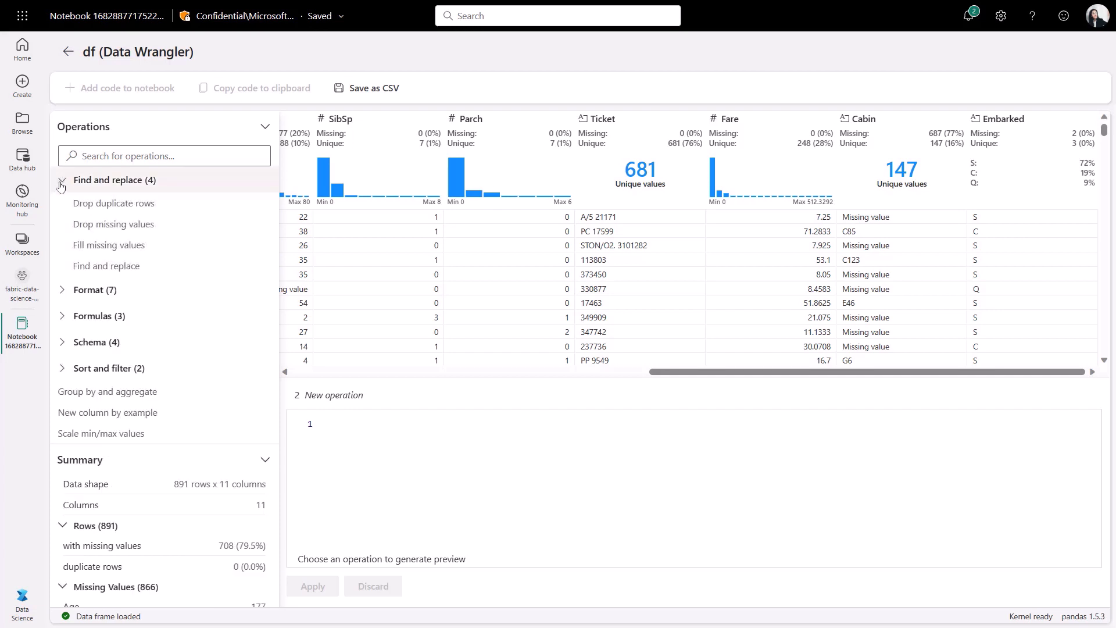
click(86, 251)
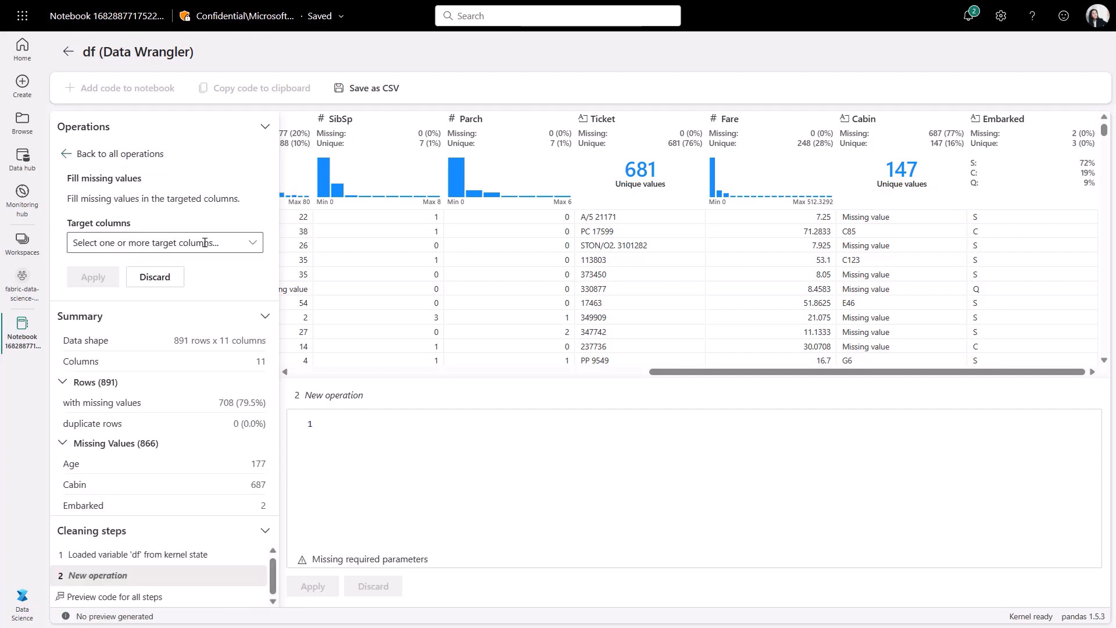
click(256, 246)
click(81, 498)
key(Escape)
click(105, 311)
text(C0)
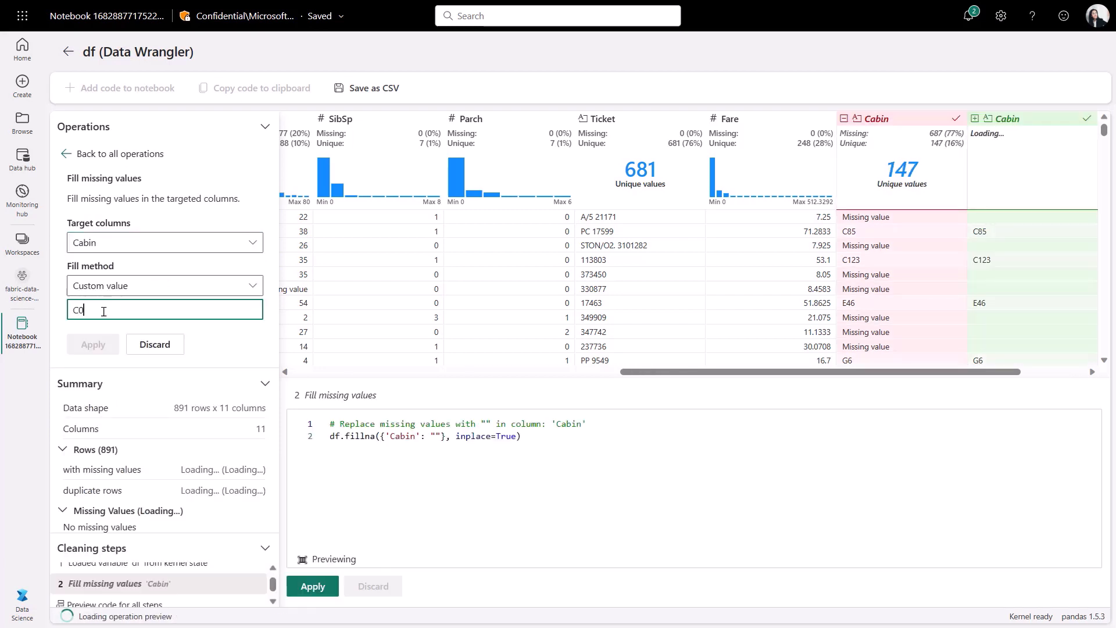
click(560, 440)
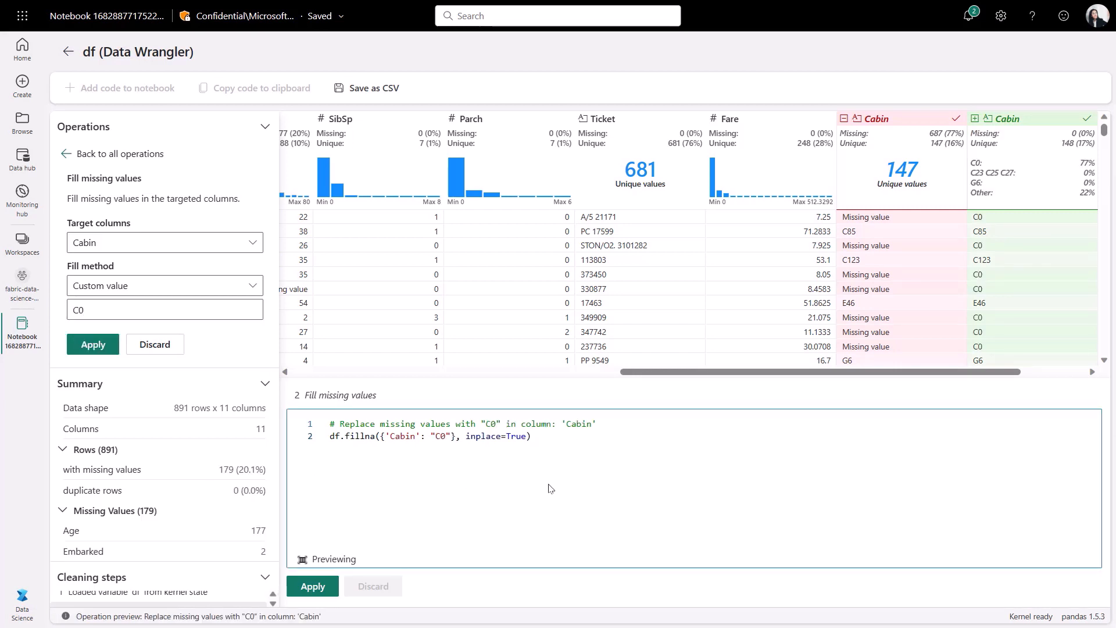
click(313, 587)
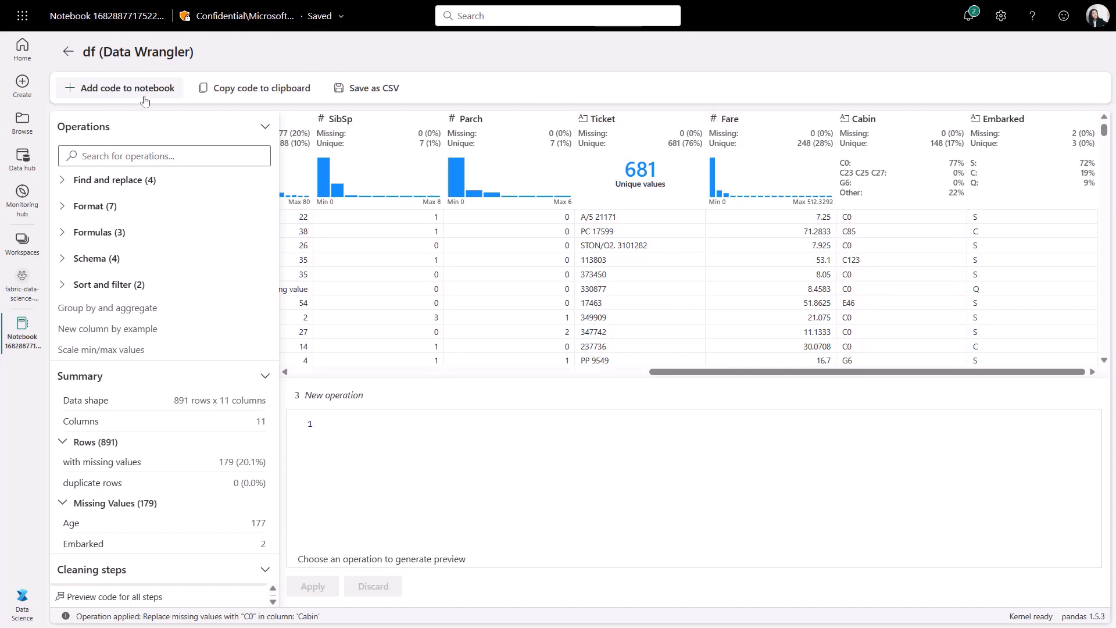
Step: Add the generated data-cleaning code to the notebook and run its cell
click(128, 88)
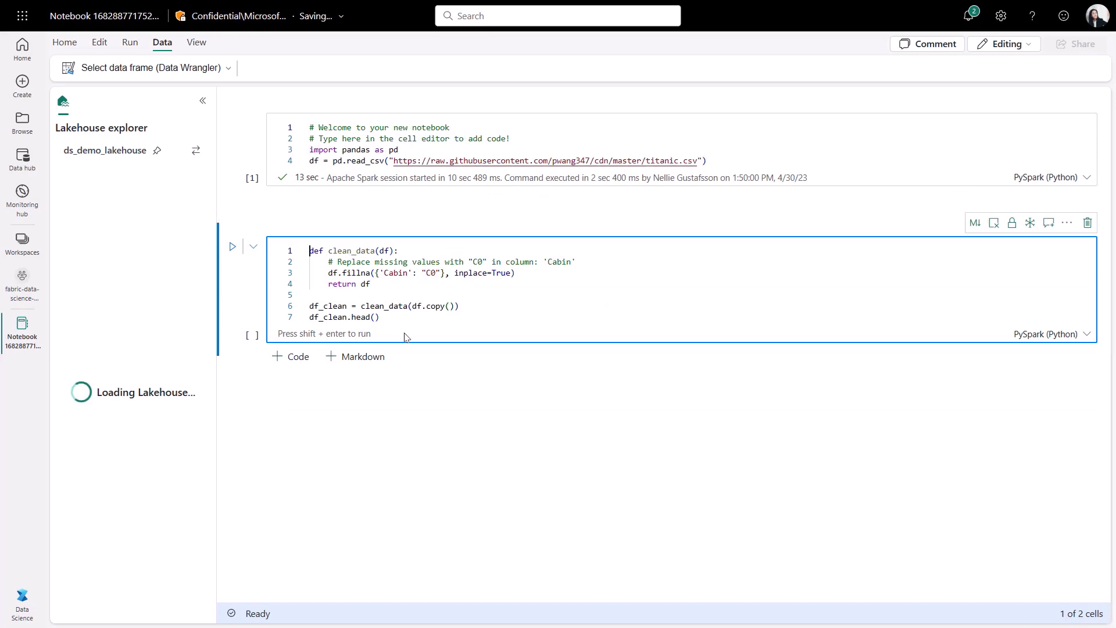
click(232, 270)
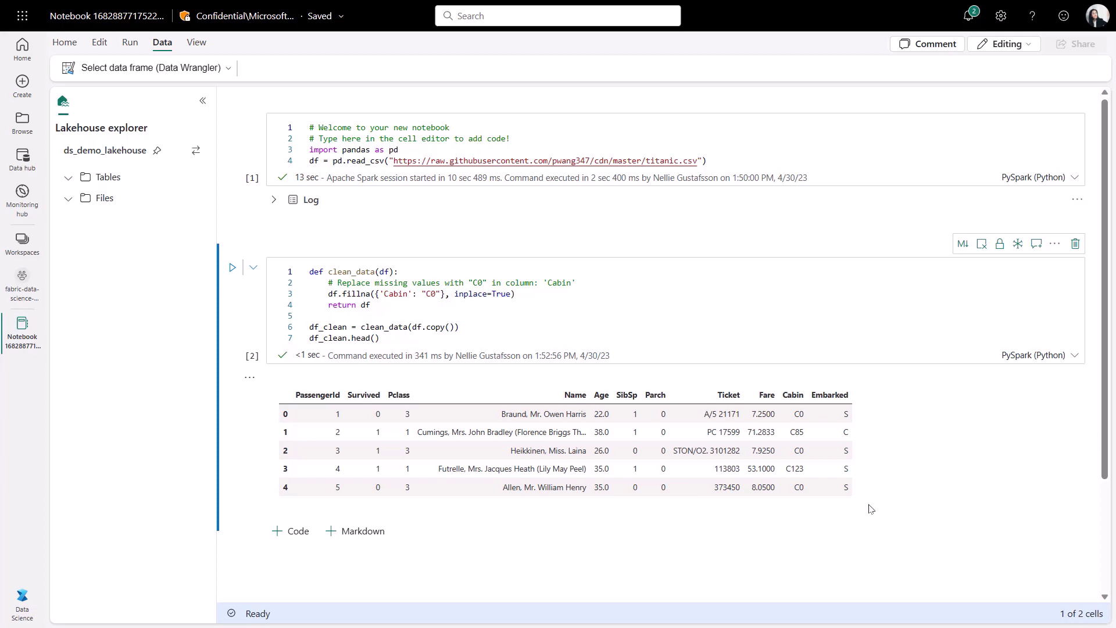
Step: Add a code cell containing %pip install dabl and run it
click(292, 531)
text(%pip install dabl)
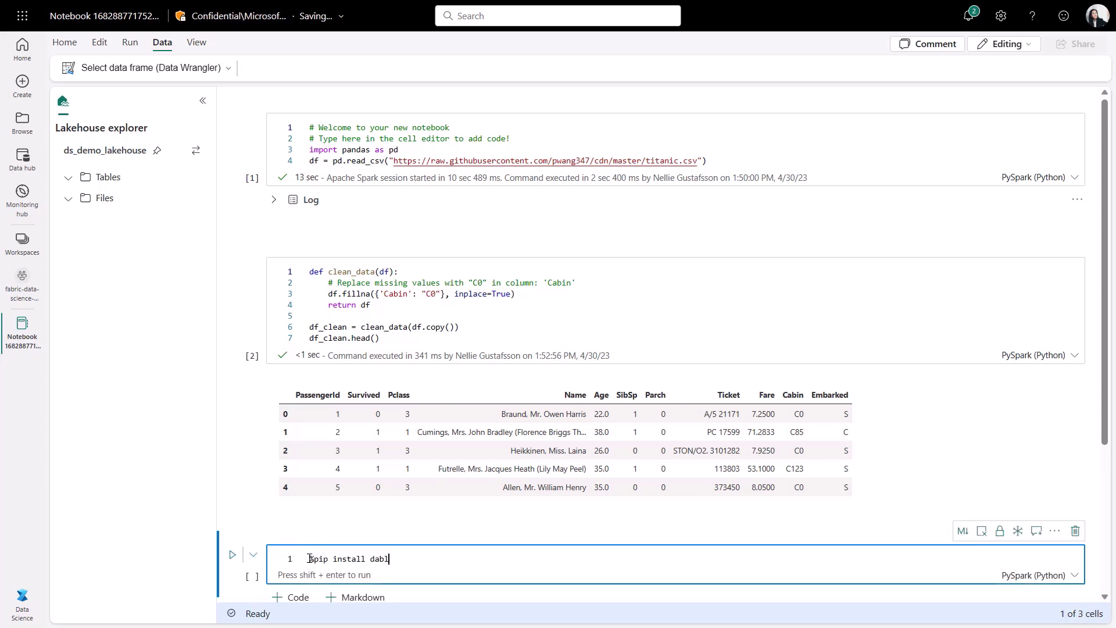
scroll(481, 563, down, 3)
click(232, 401)
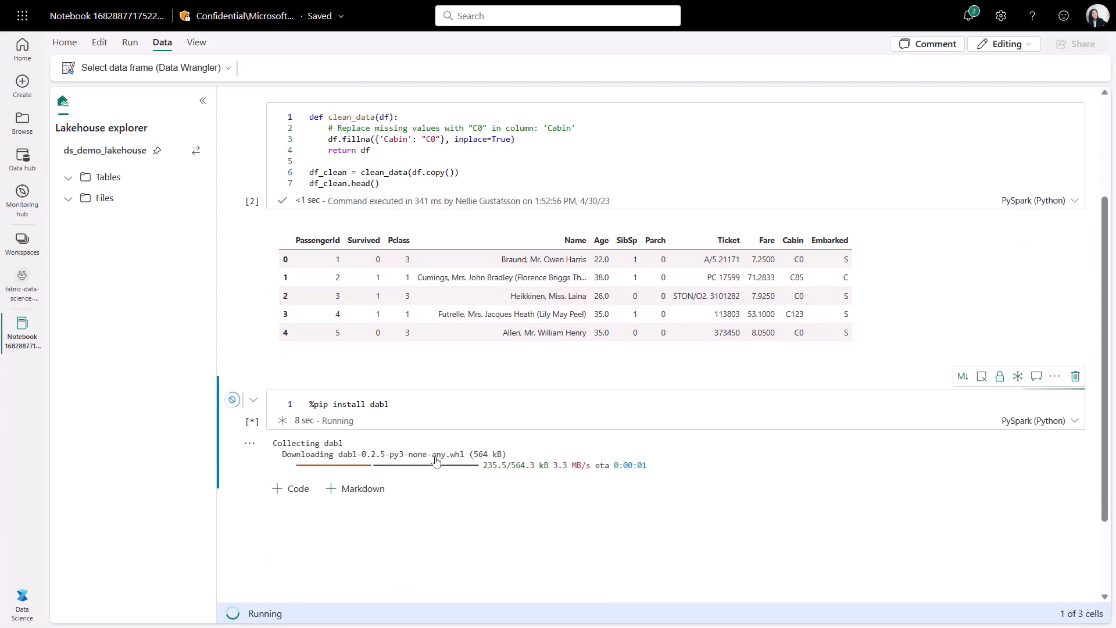
Step: Add and run a code cell that imports pandas and dabl, reads dabl's titanic.csv dataset into titanic, and plots it with dabl.plot against 'survived'
click(294, 381)
text(import pandas as pd import dabl  titanic = pd.read_csv(dabl.datasets.data_path("titanic.csv"))  dabl.plot(titanic, 'survived'))
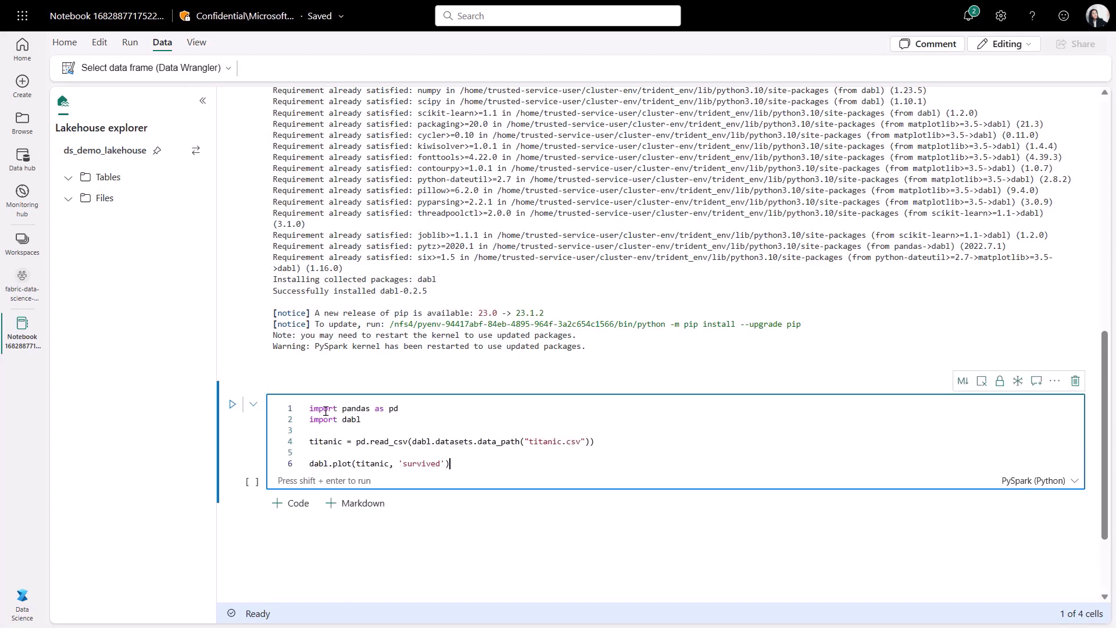
click(233, 404)
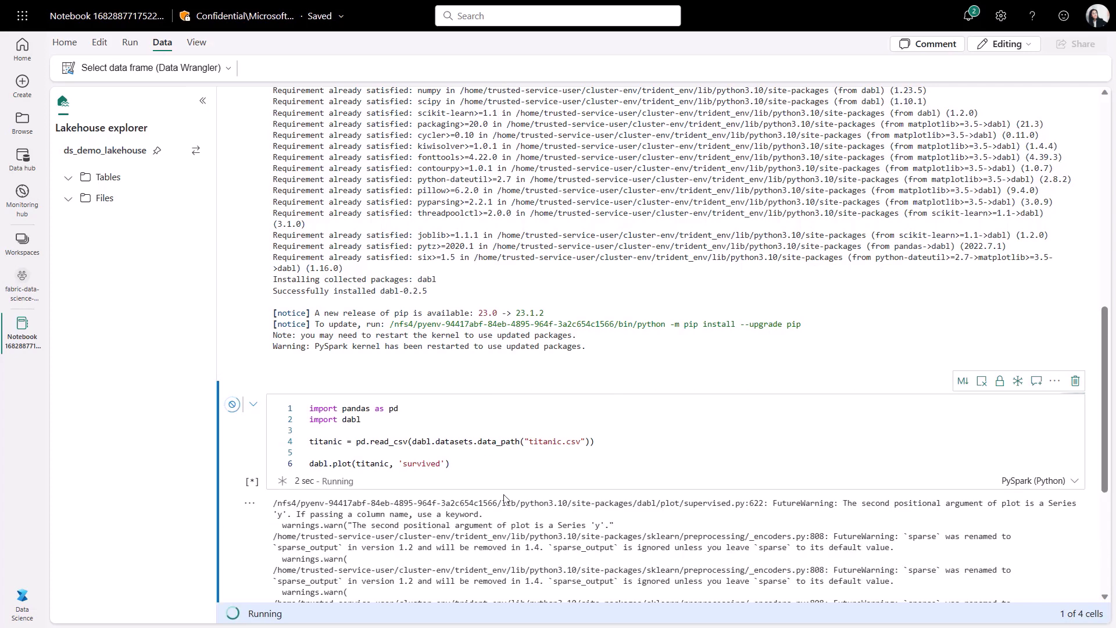
Step: Examine the dabl plots of the survived target, the continuous feature pairplot, the linear discriminant and the categorical features
scroll(503, 518, down, 4)
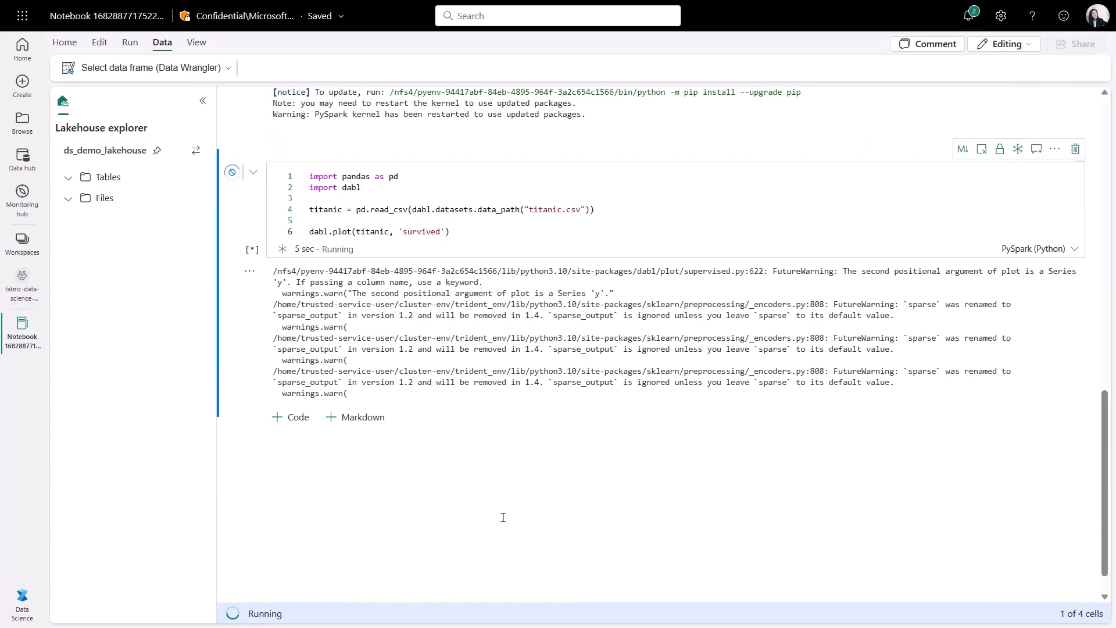
scroll(792, 424, down, 7)
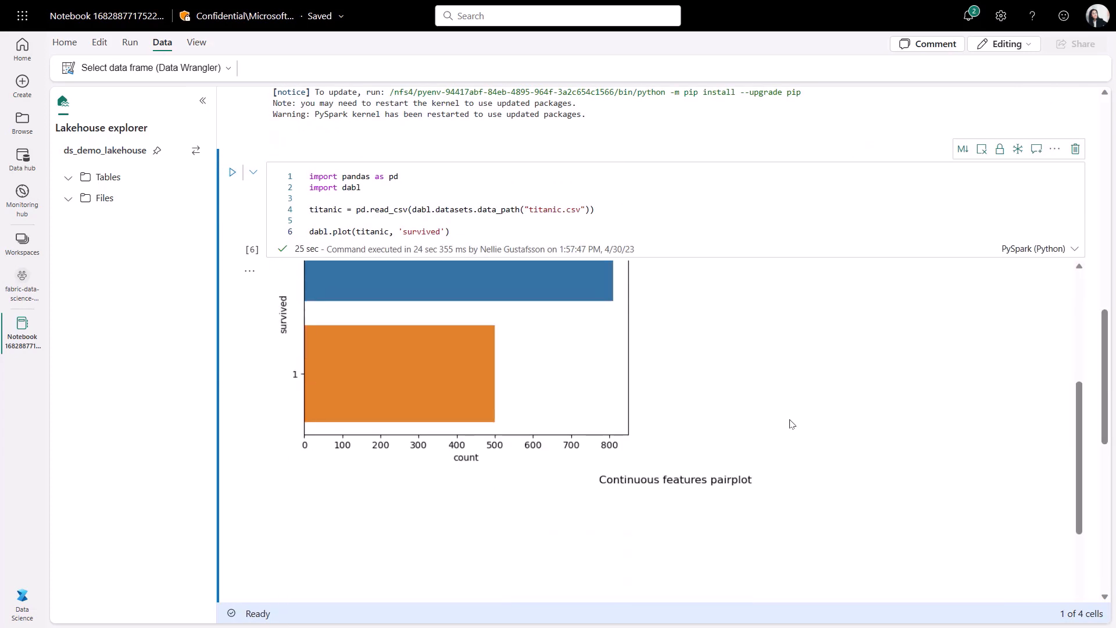
scroll(793, 424, down, 1)
scroll(792, 424, down, 10)
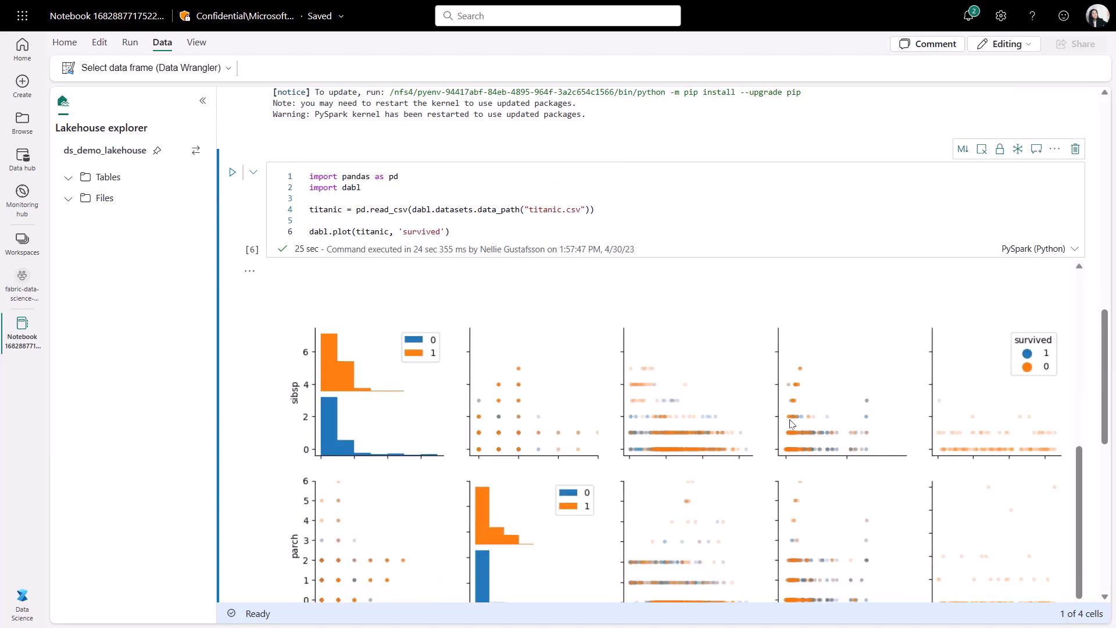
scroll(792, 424, down, 10)
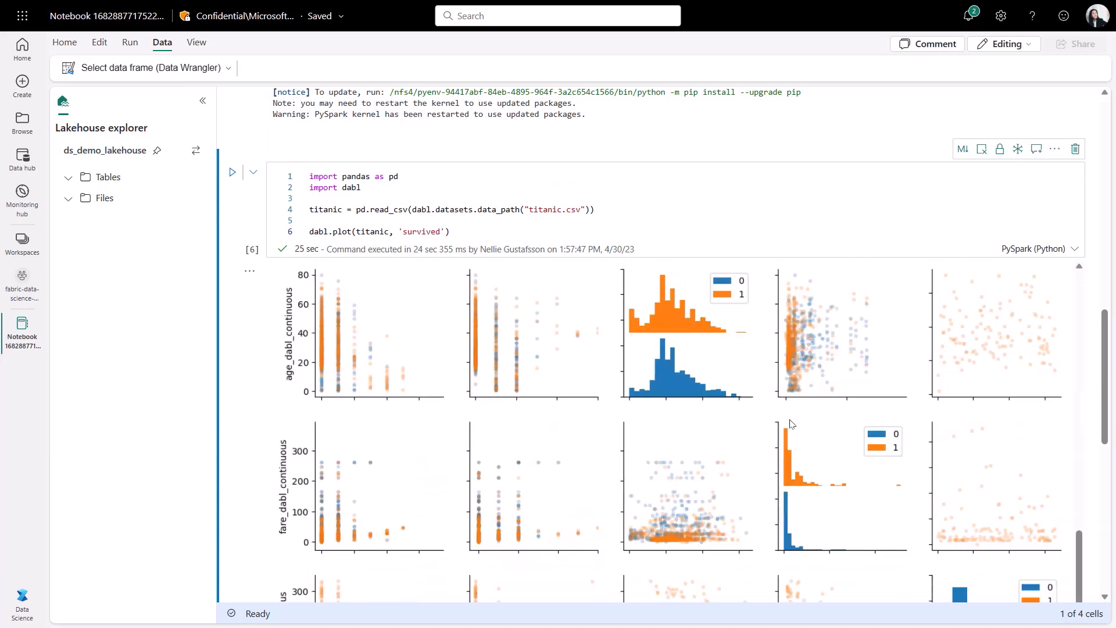
scroll(791, 424, down, 8)
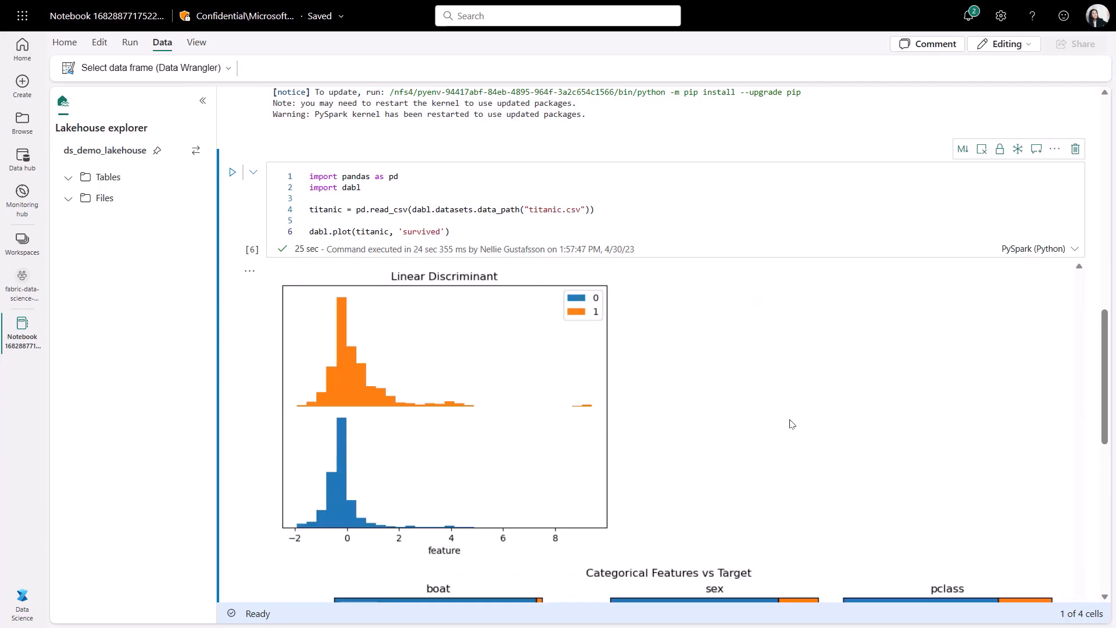
scroll(791, 424, down, 5)
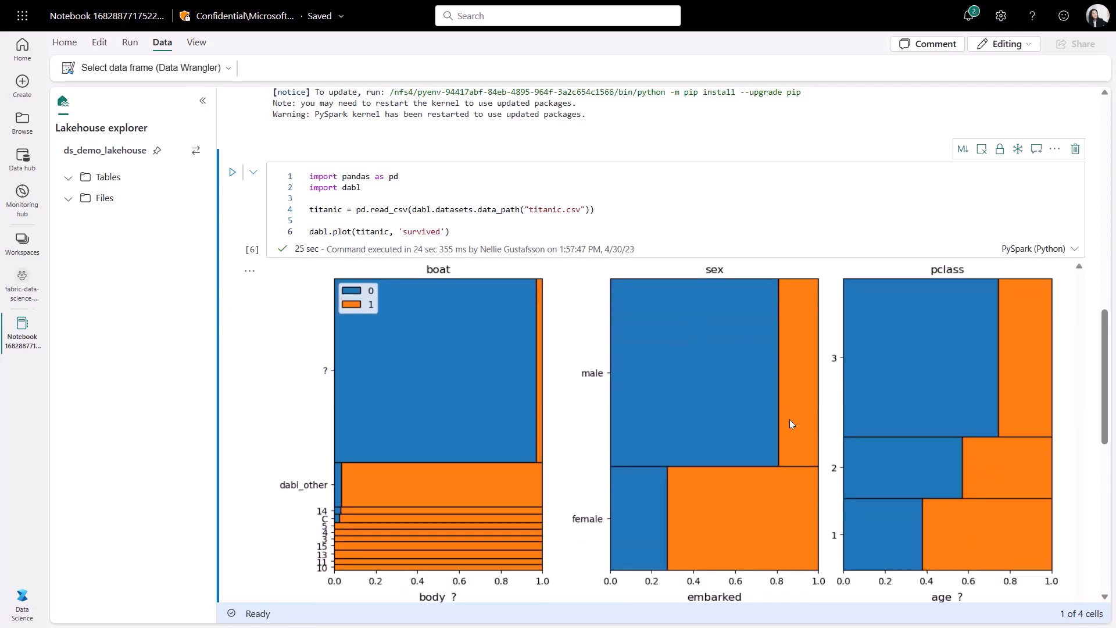
Step: Rename the notebook as get-started-ds
scroll(792, 423, up, 9)
scroll(791, 424, up, 1)
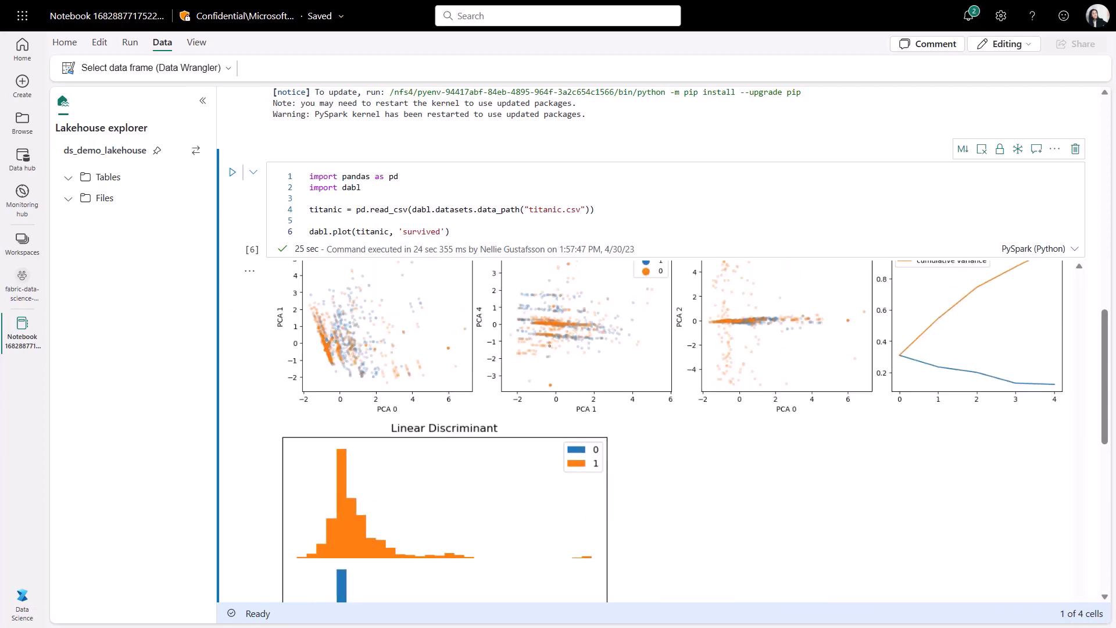
click(149, 17)
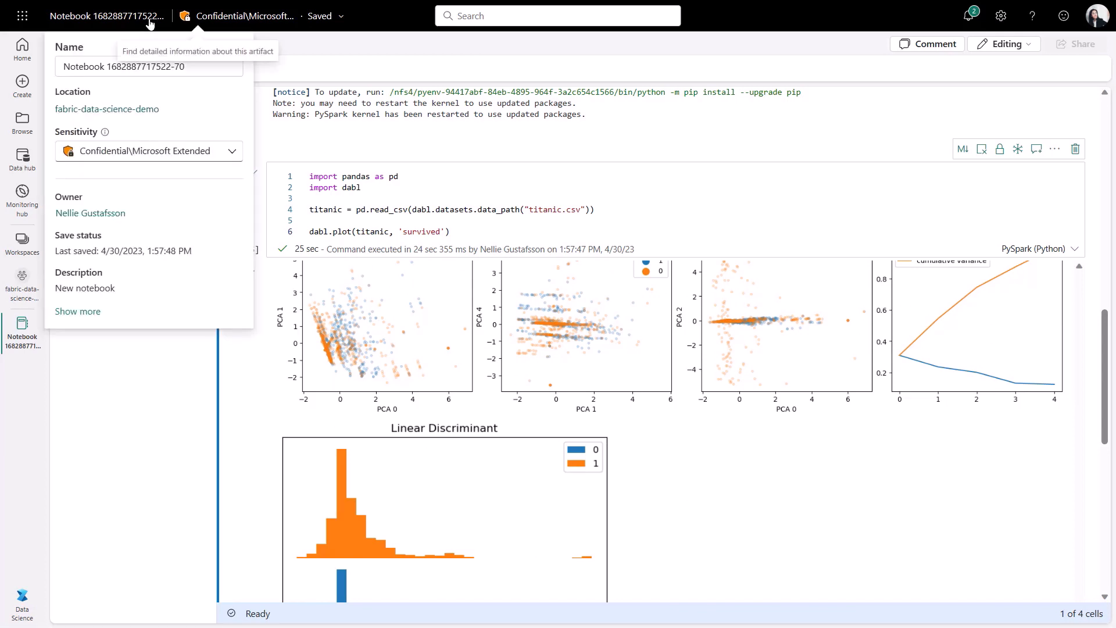
click(196, 66)
text(get-started-ds)
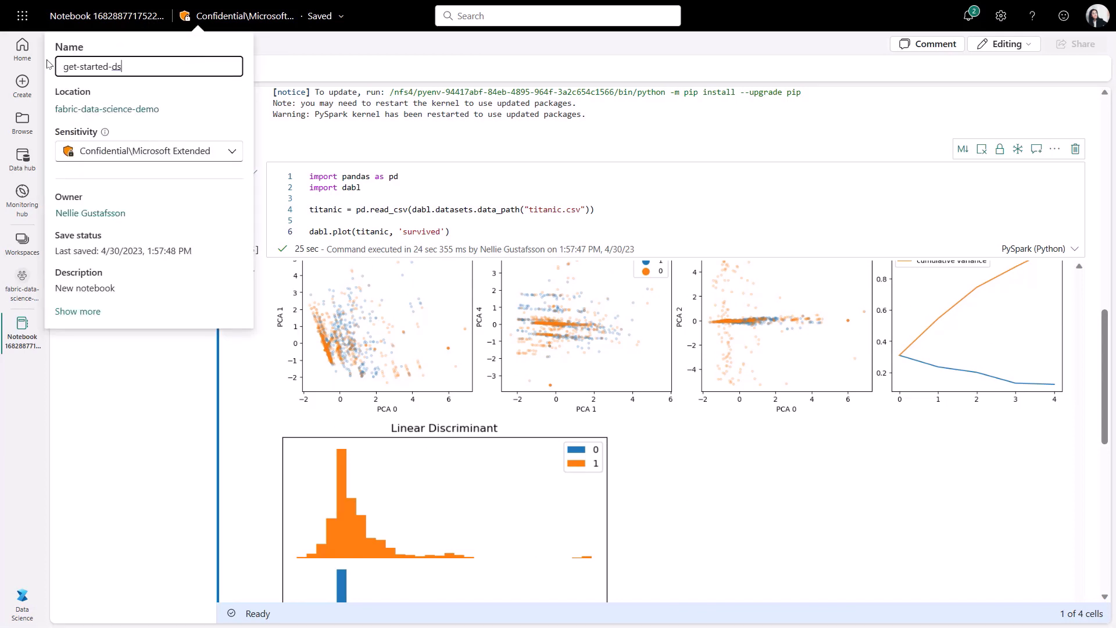
click(282, 51)
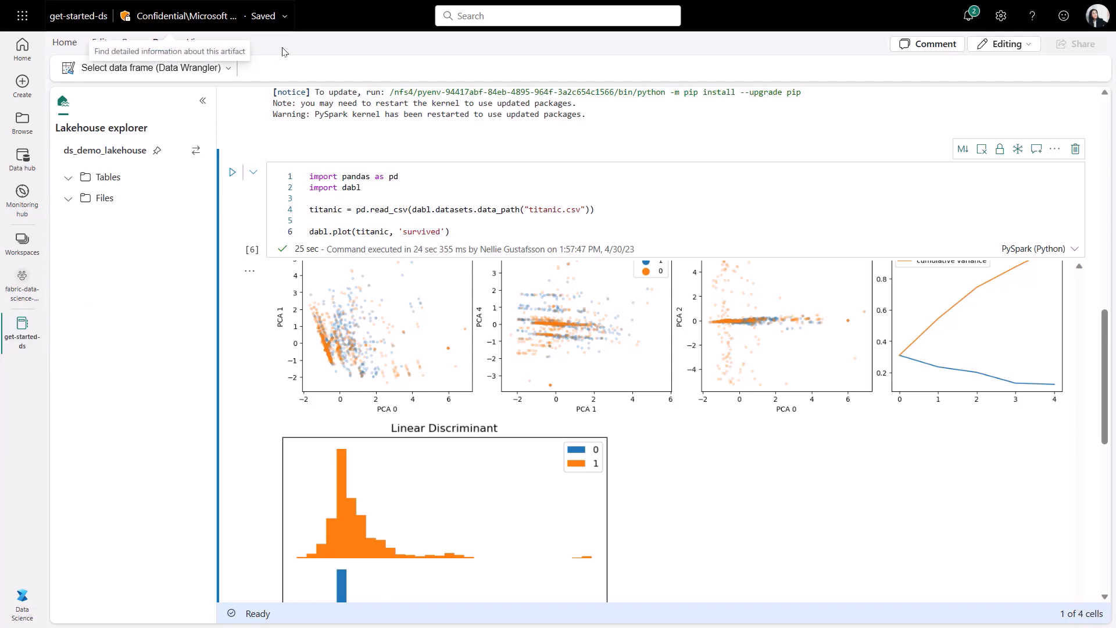
Step: Return to the fabric-data-science-demo workspace, and open the Fraud detection sample notebook from the Data Science home page
click(14, 285)
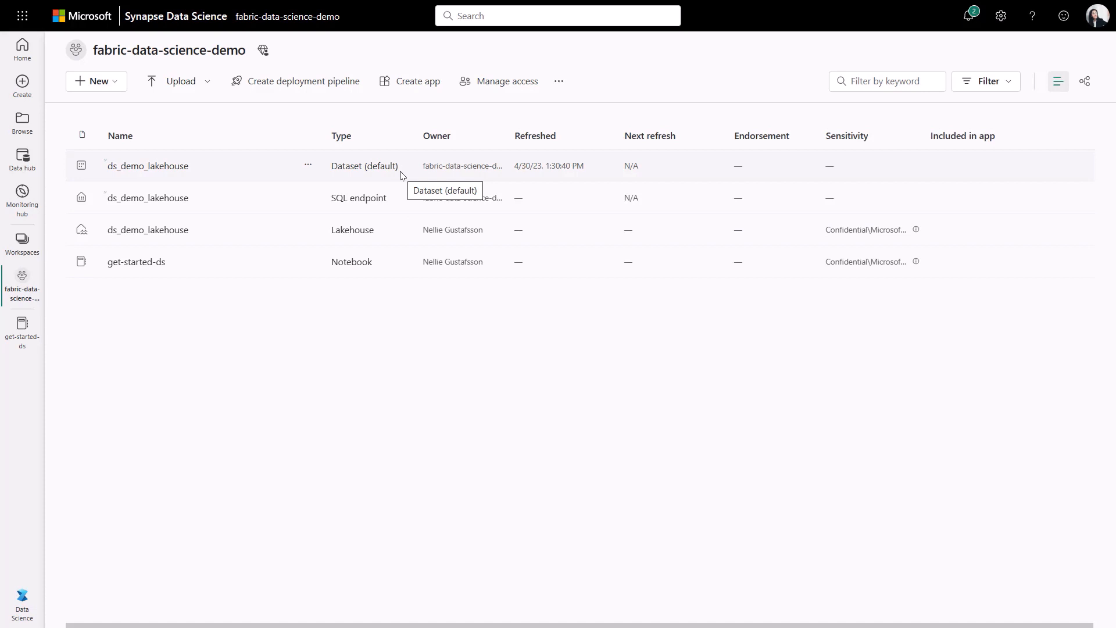
click(21, 596)
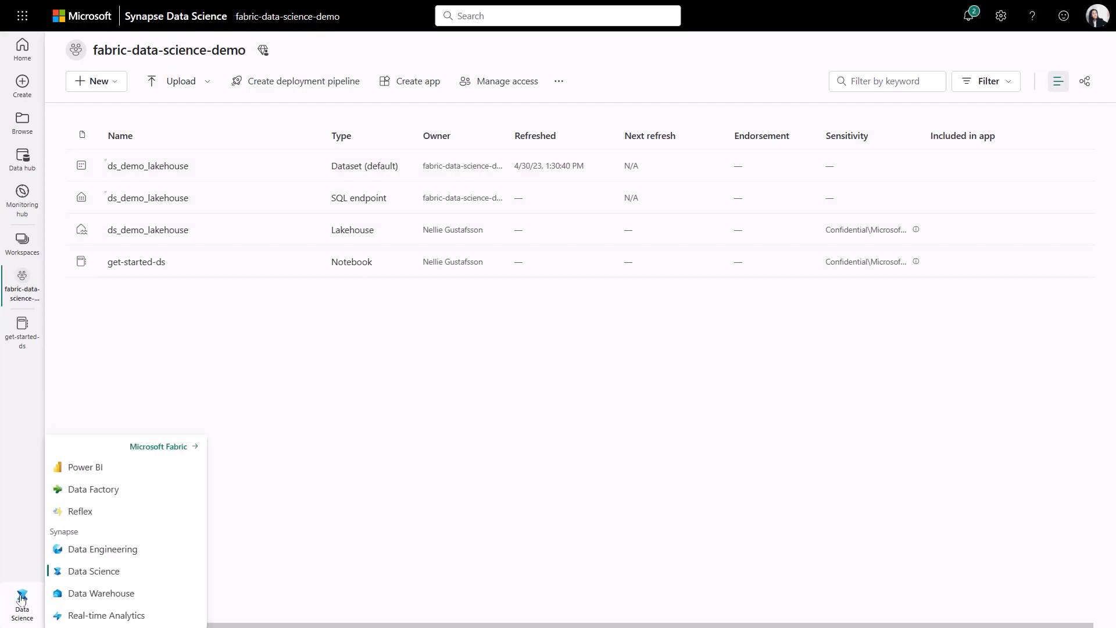
click(102, 571)
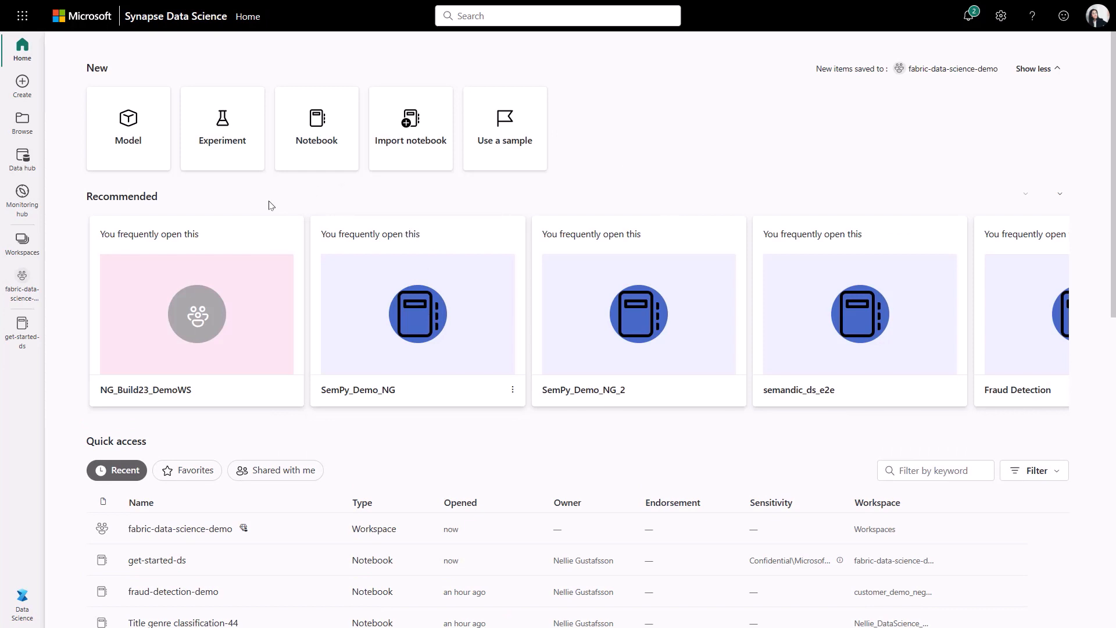
click(508, 153)
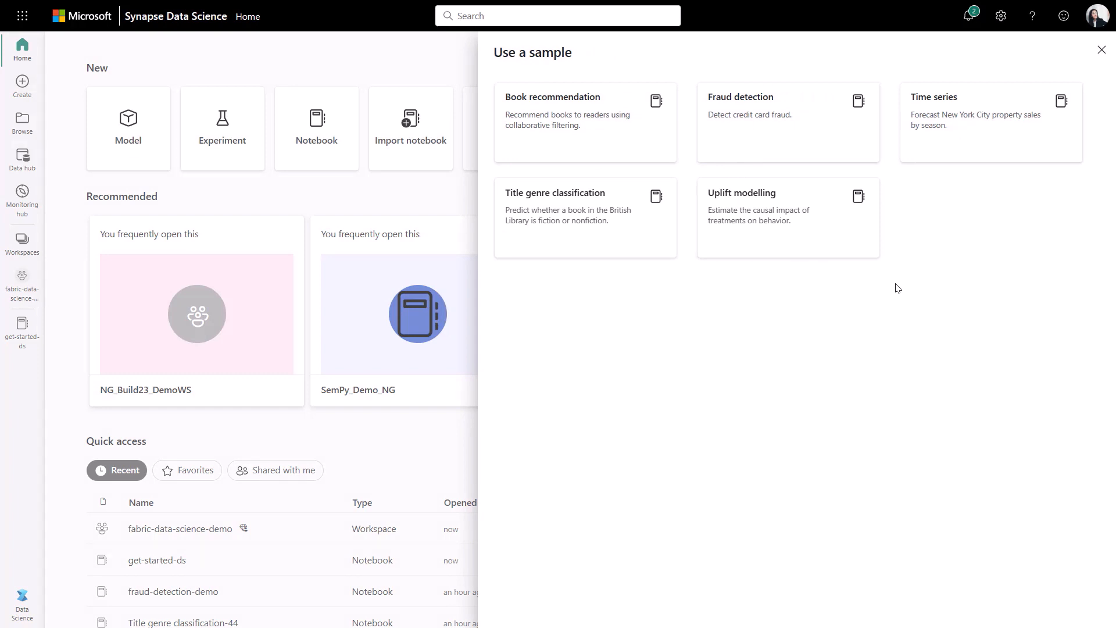
click(811, 148)
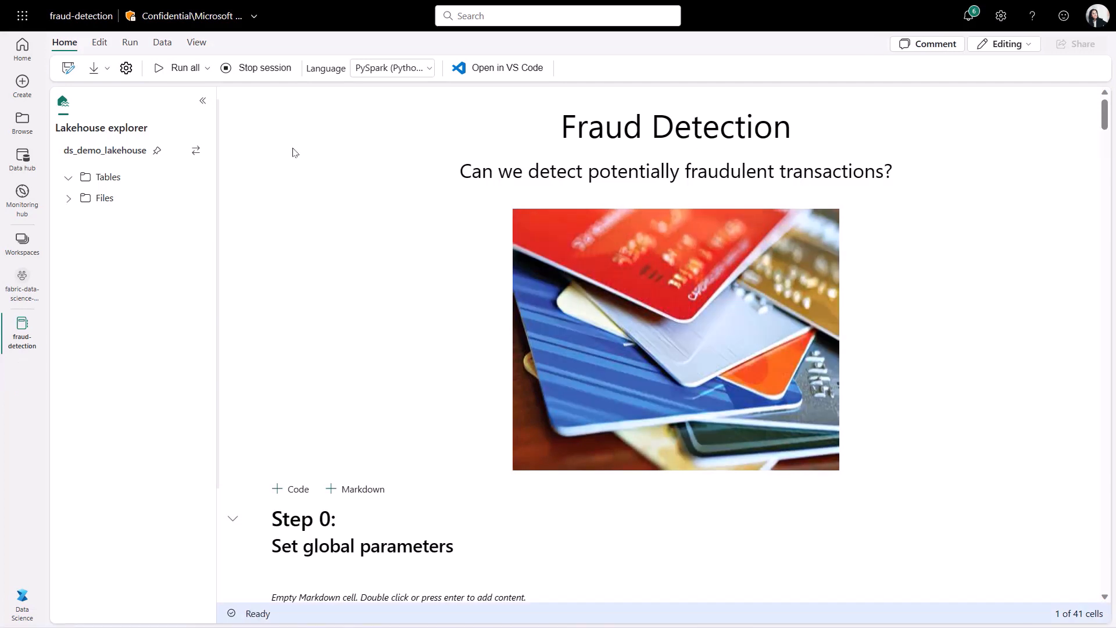
Step: Review the notebook's data download code and look through the files of the lakehouse folder fraud-detection/raw
scroll(292, 153, down, 10)
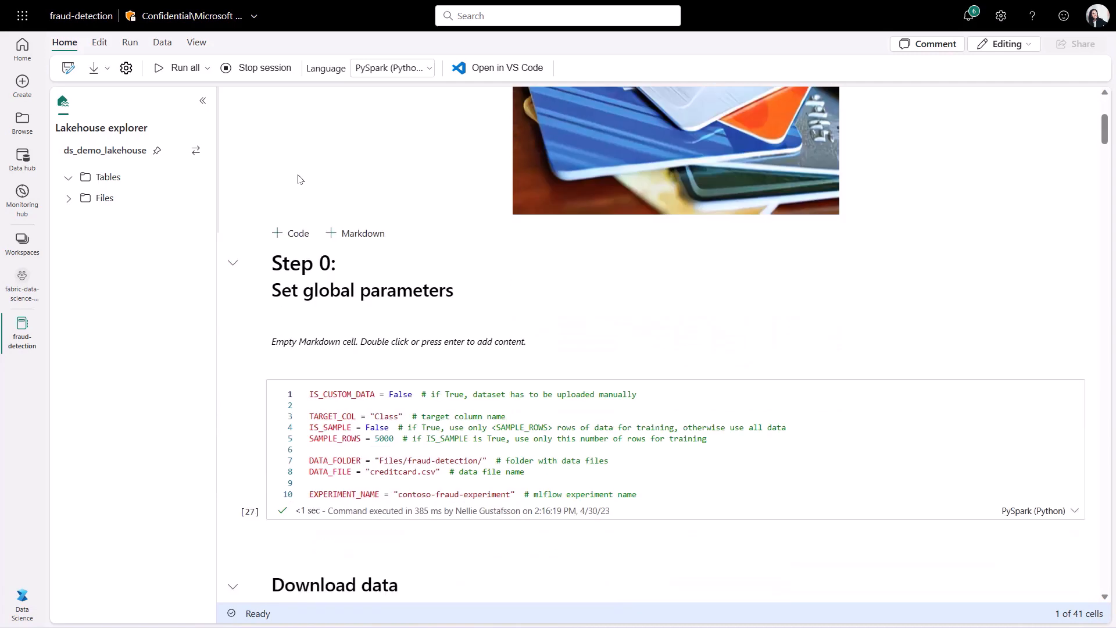
scroll(298, 179, down, 4)
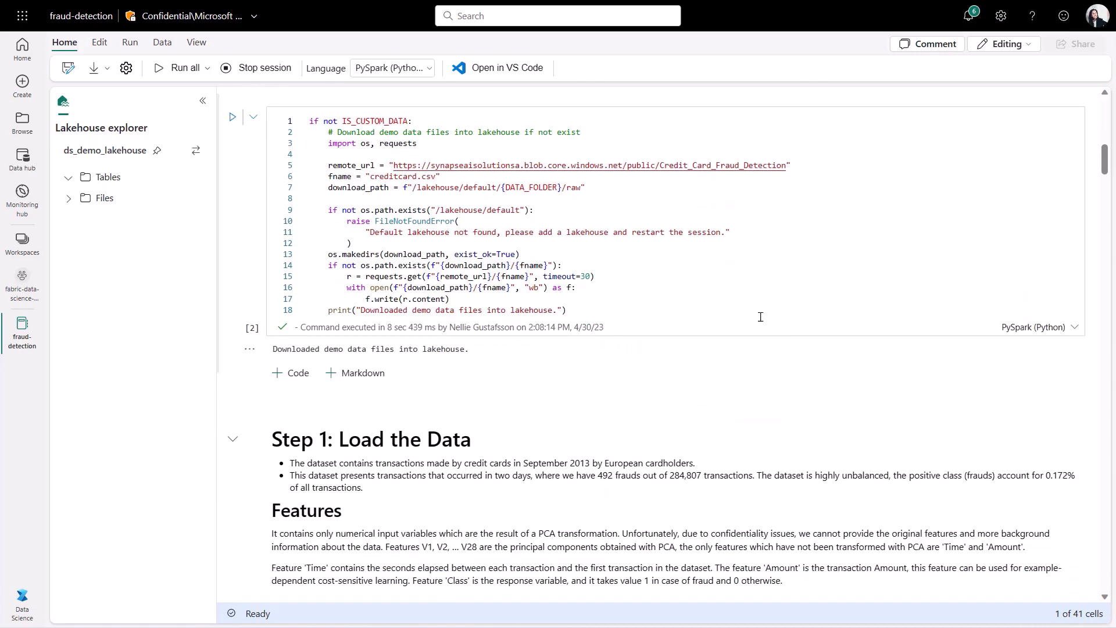
click(69, 199)
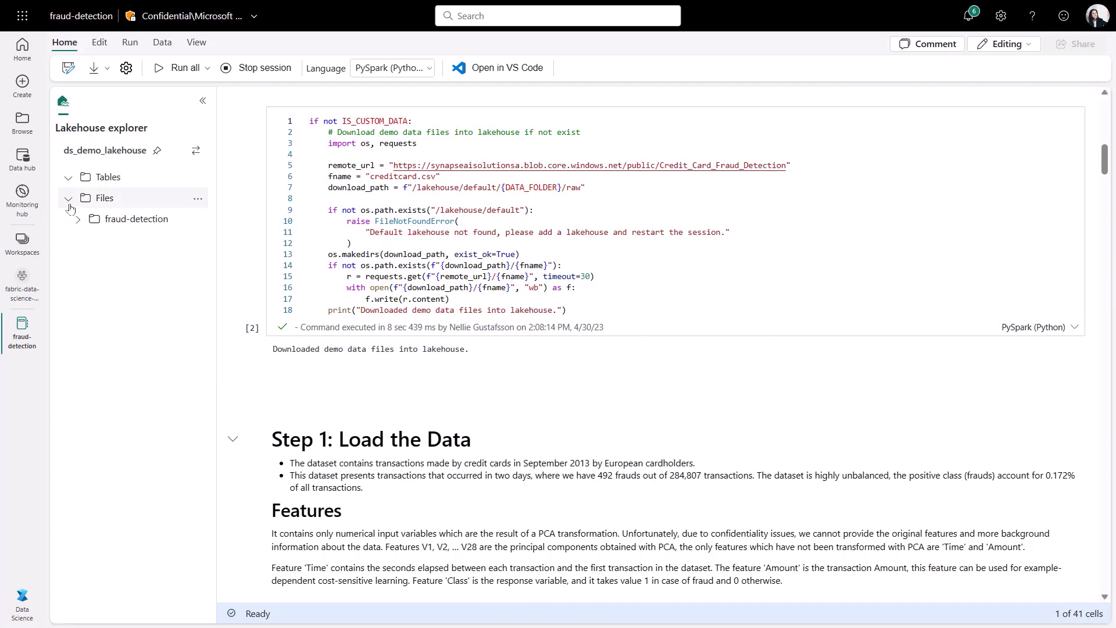
click(78, 220)
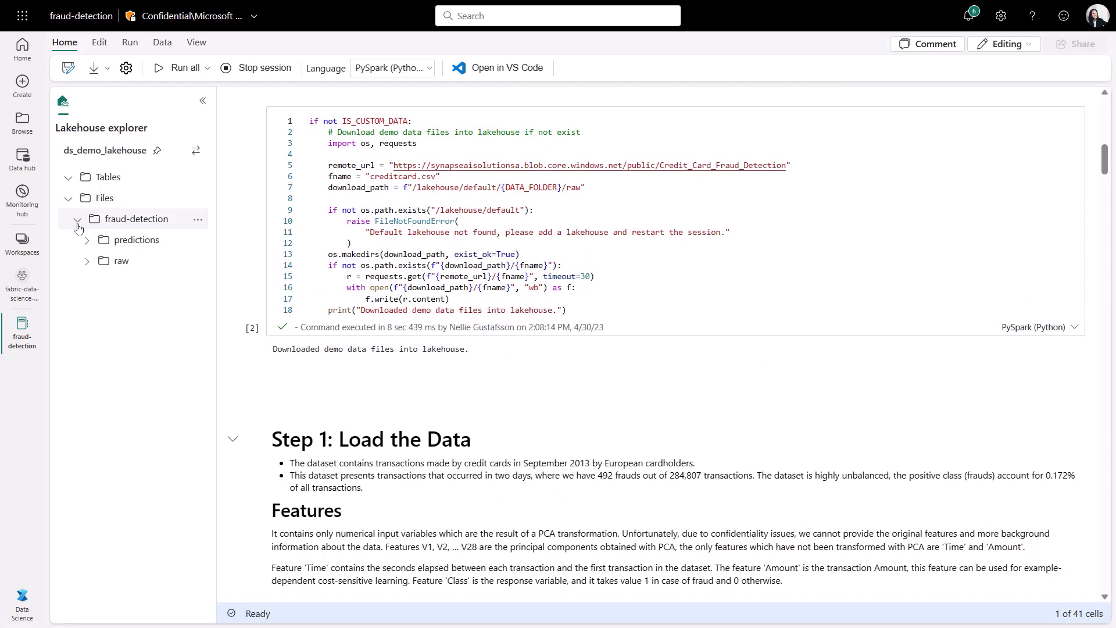
click(87, 262)
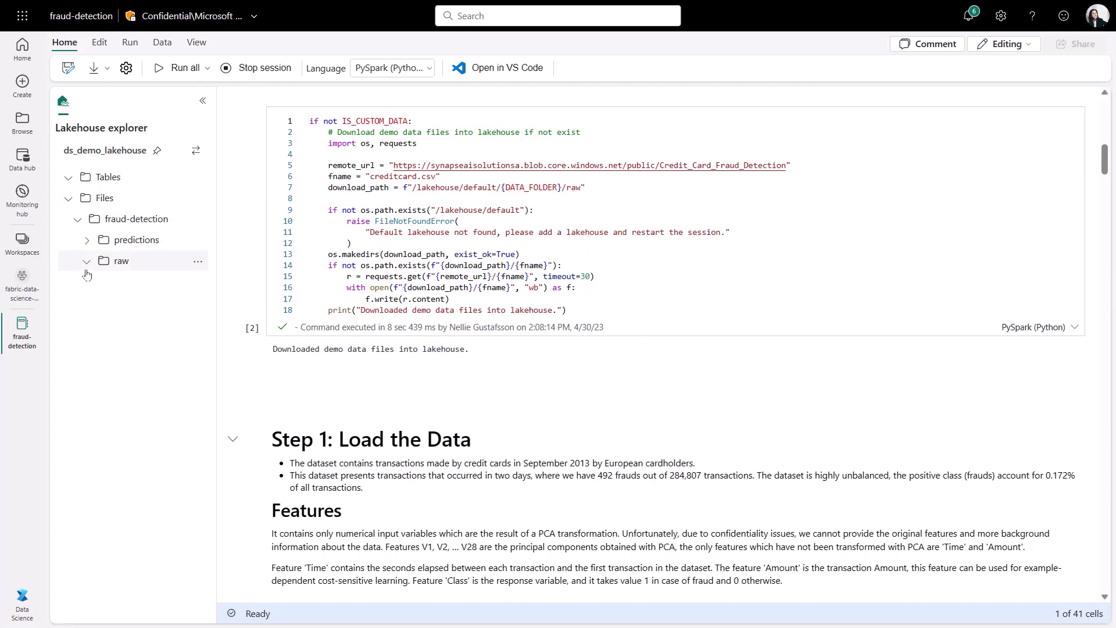
click(90, 266)
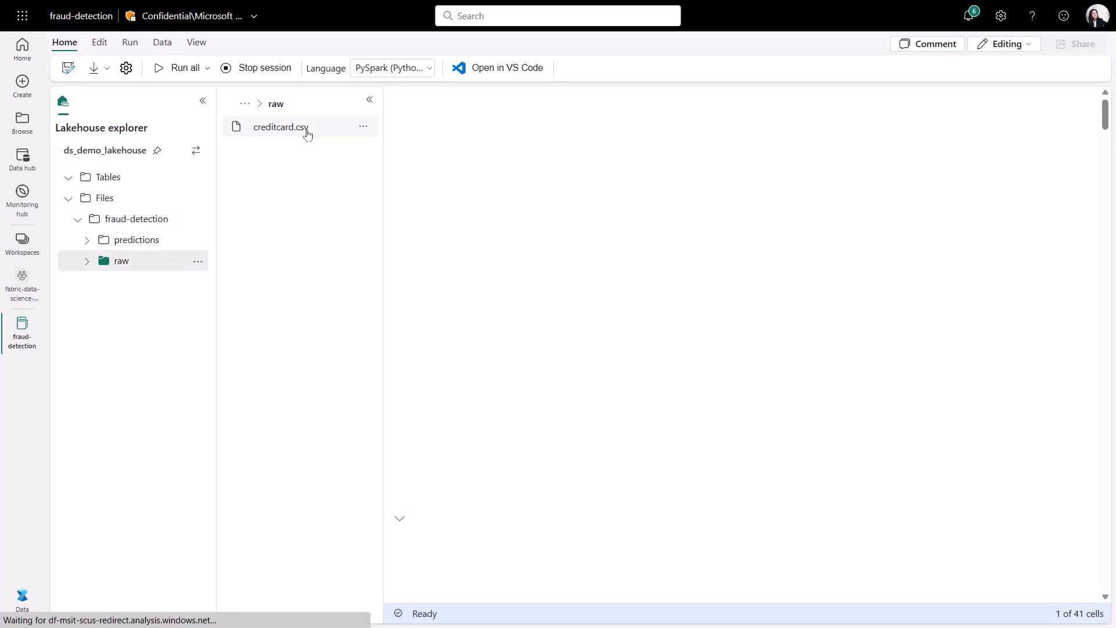
click(370, 102)
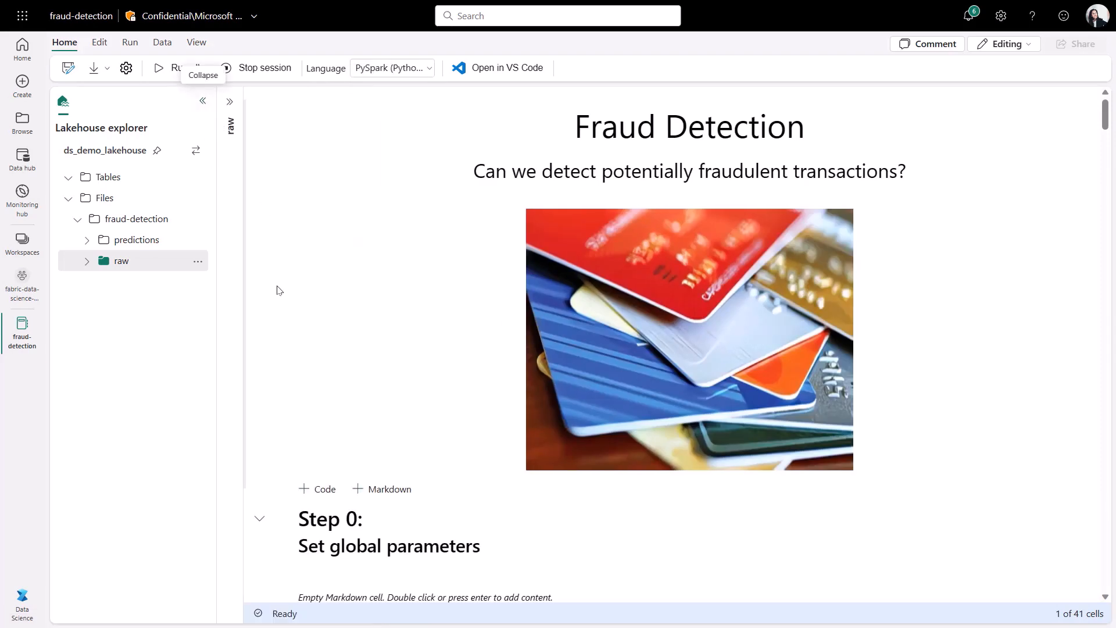
Step: Examine the notebook's imblearn installation, the reading of creditcard.csv from the lakehouse, the displayed data table and the data preparation code
scroll(424, 439, down, 4)
scroll(631, 454, down, 13)
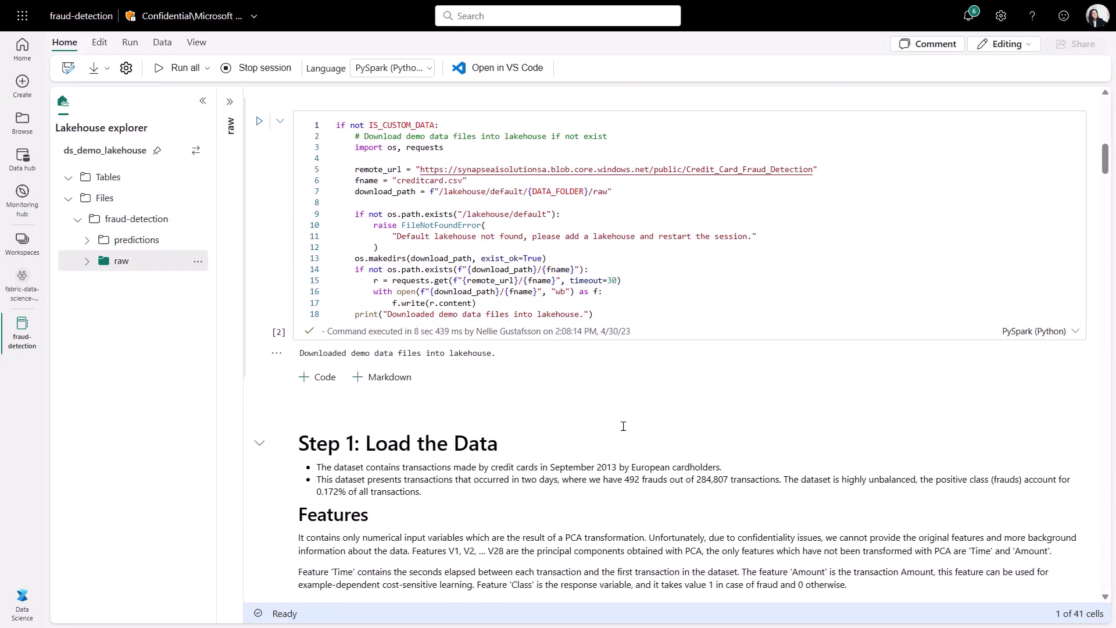
scroll(644, 450, down, 4)
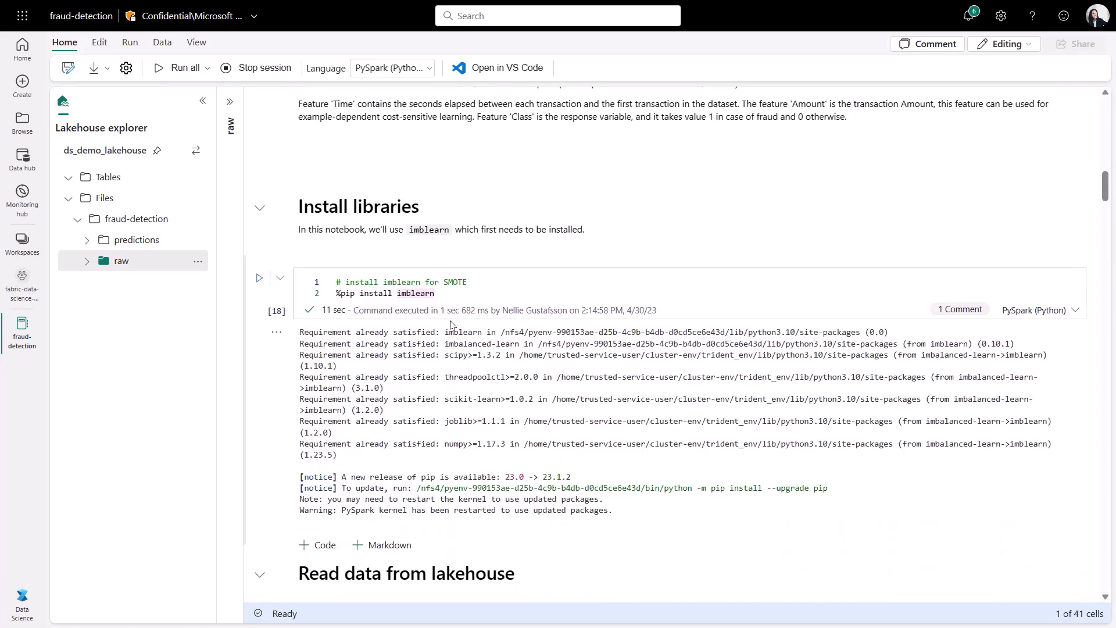
click(448, 297)
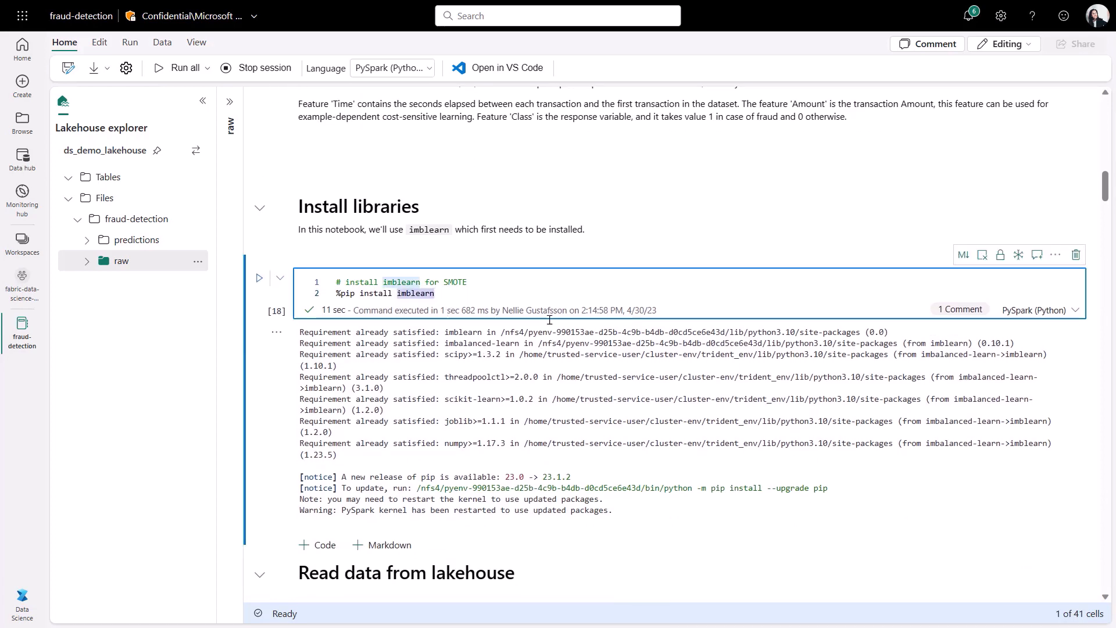
scroll(626, 425, down, 3)
scroll(626, 425, down, 3)
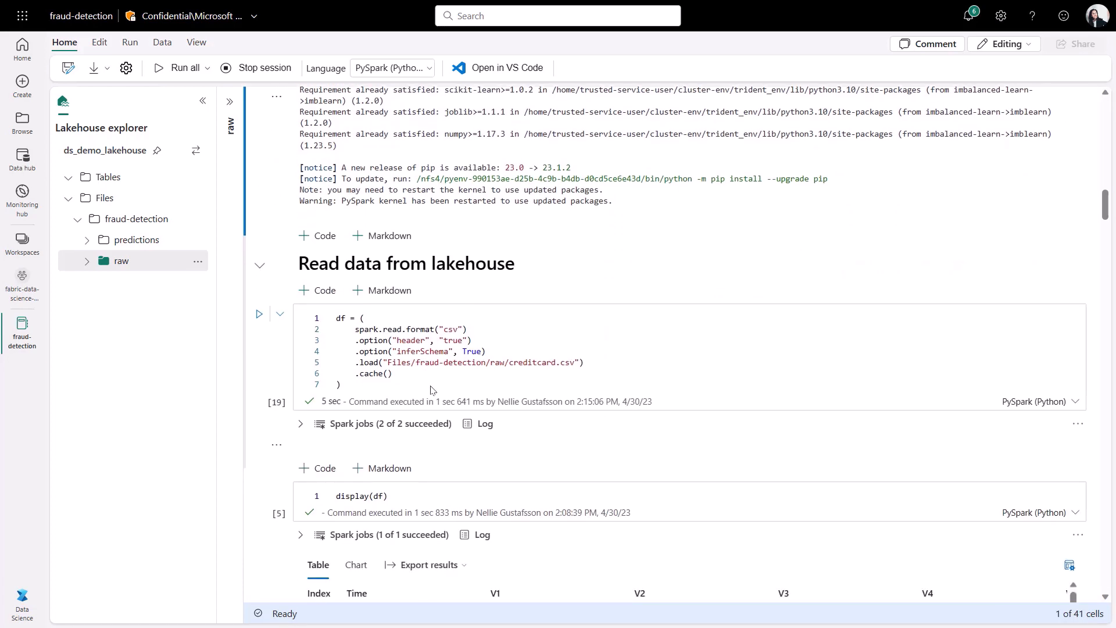
scroll(729, 459, down, 5)
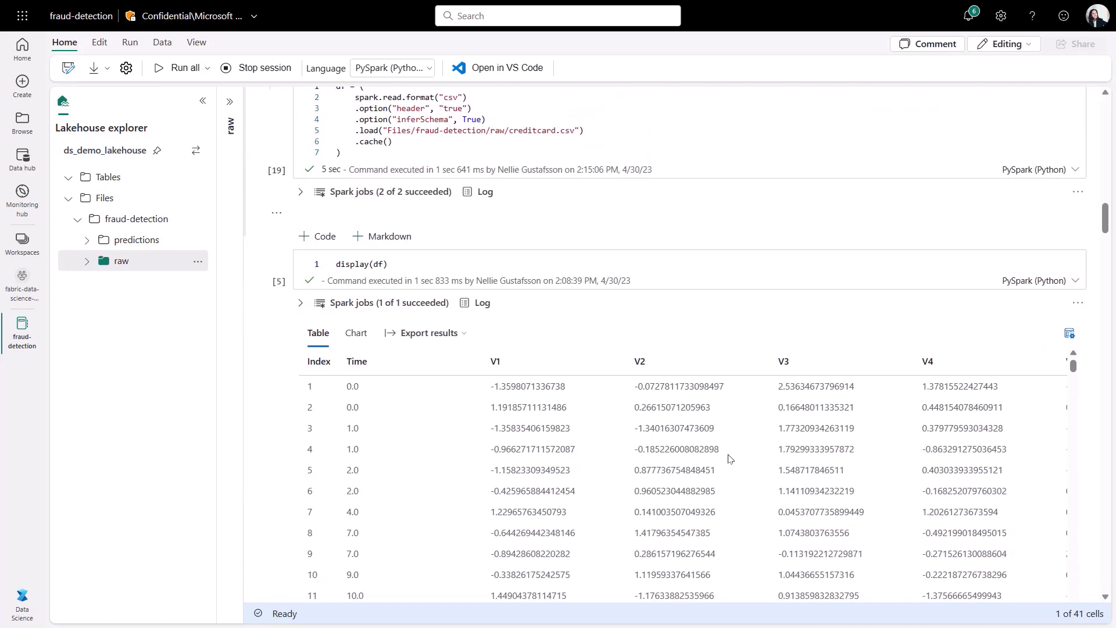
scroll(988, 349, down, 5)
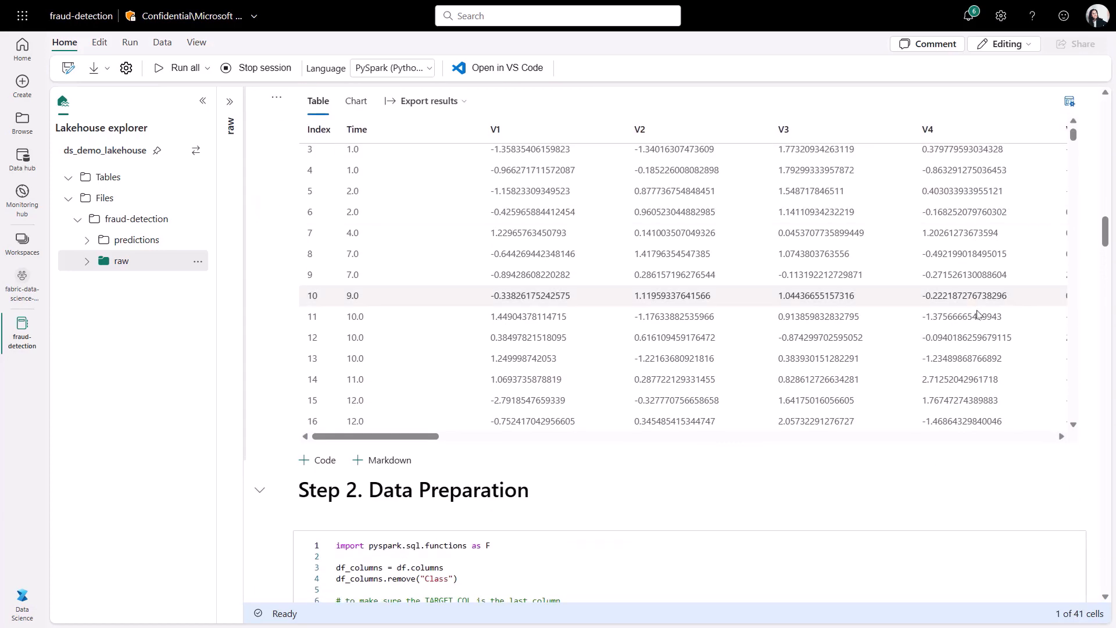
scroll(998, 471, down, 5)
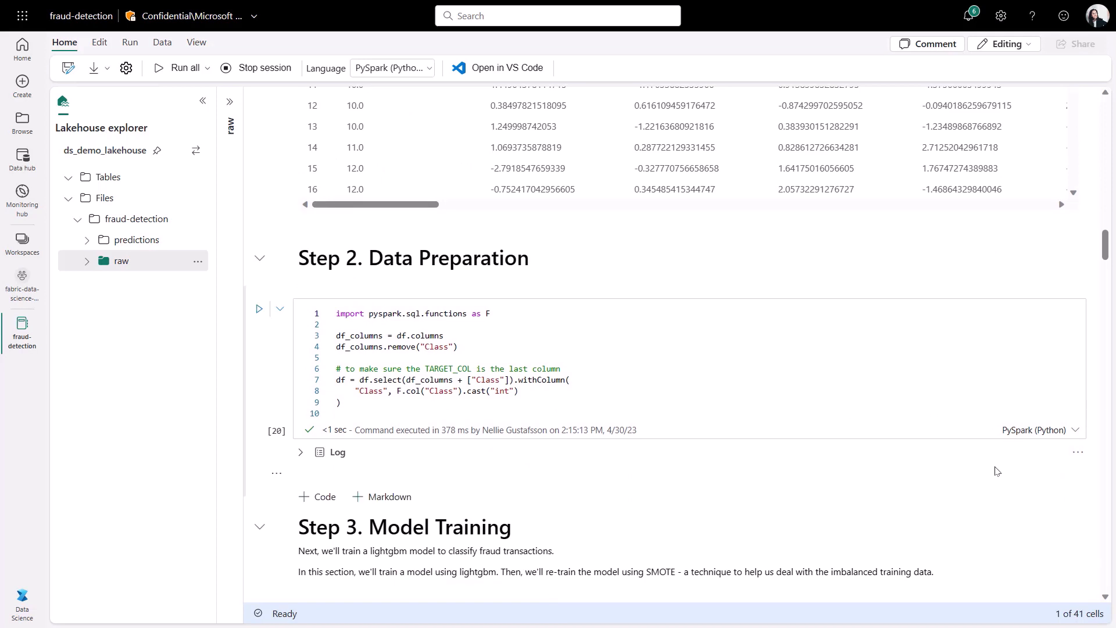
Step: Examine the train and test split, the LightGBM training on raw data, the feature importance plot and the confusion matrix
scroll(997, 471, down, 6)
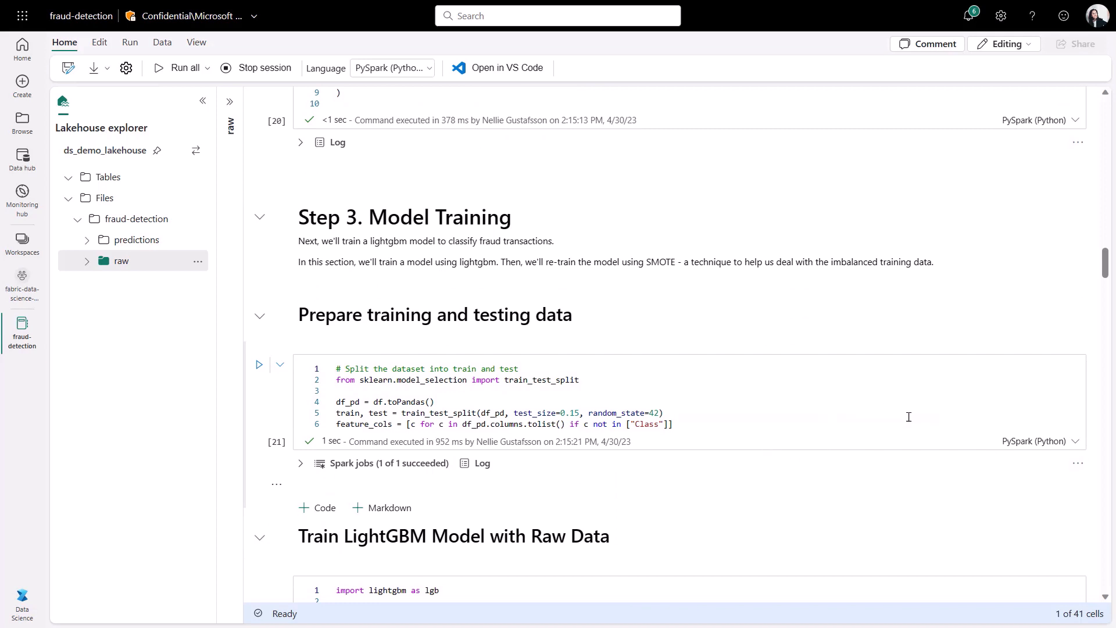
scroll(909, 417, down, 3)
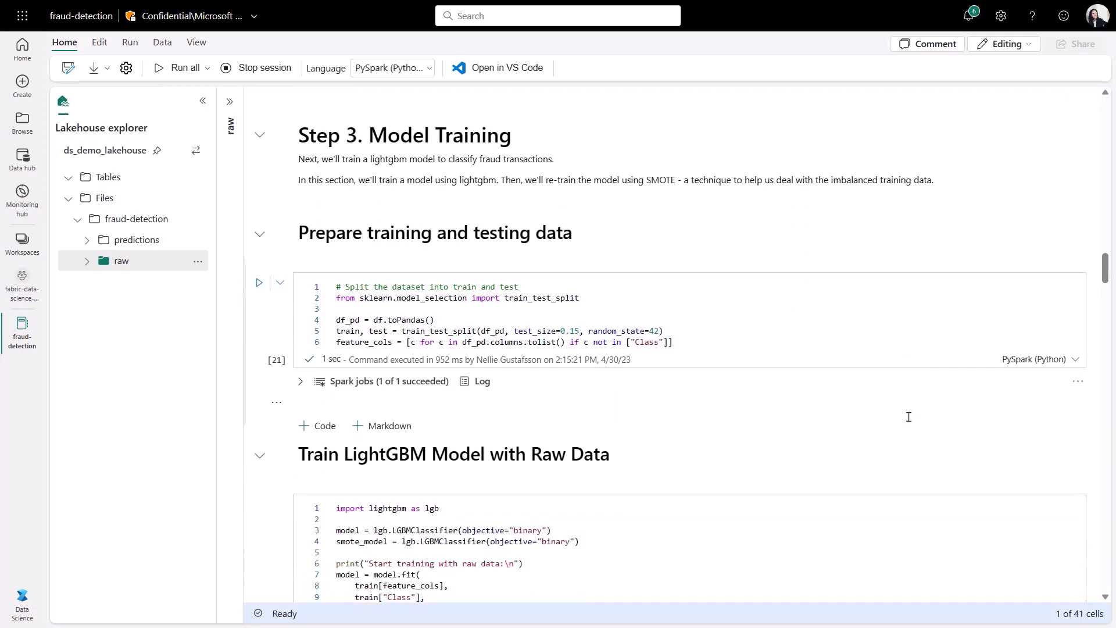
scroll(909, 417, down, 2)
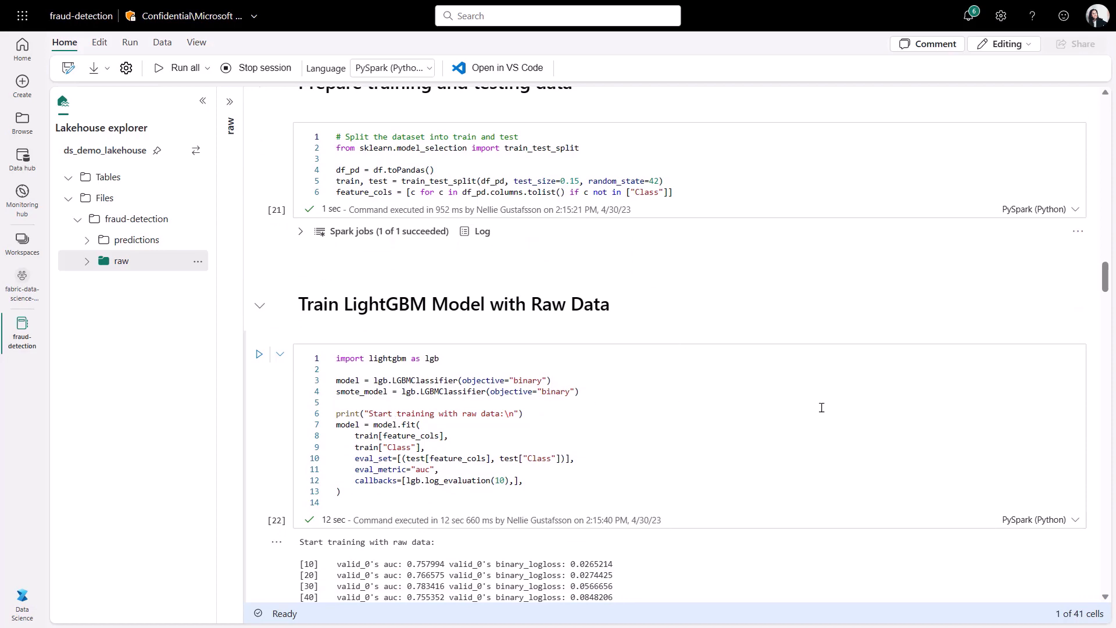
scroll(849, 411, down, 6)
scroll(849, 411, down, 4)
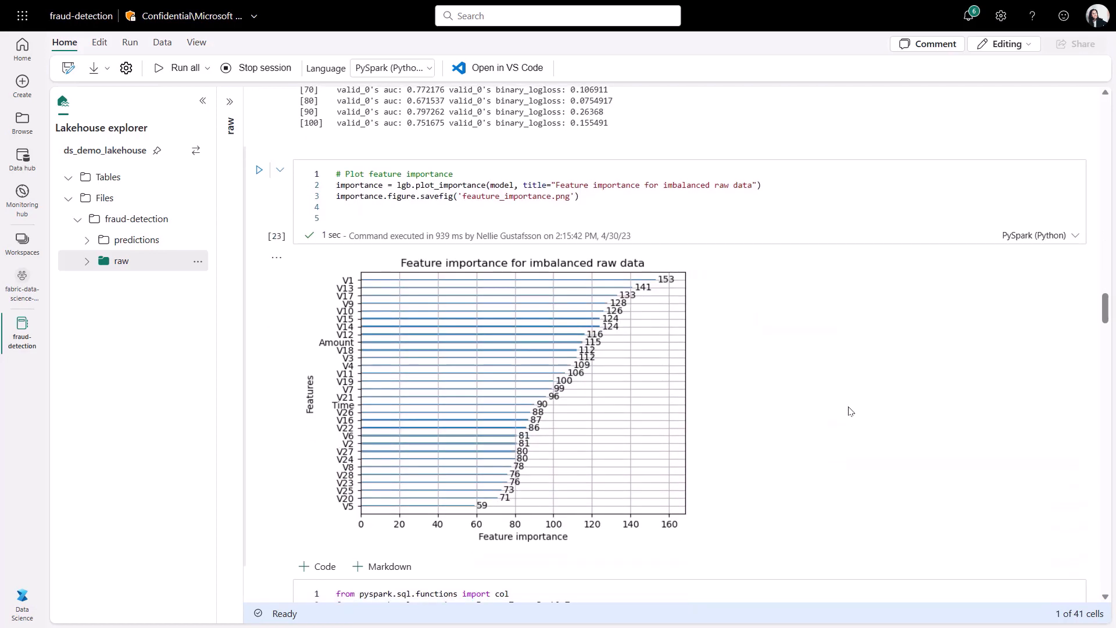
scroll(849, 411, down, 5)
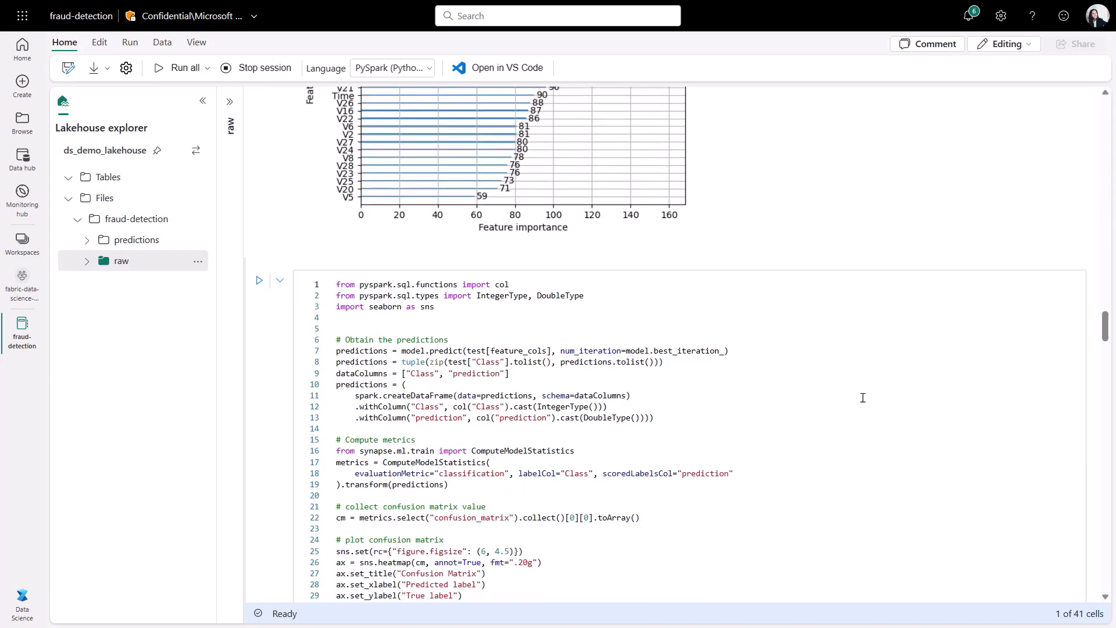
scroll(863, 397, down, 3)
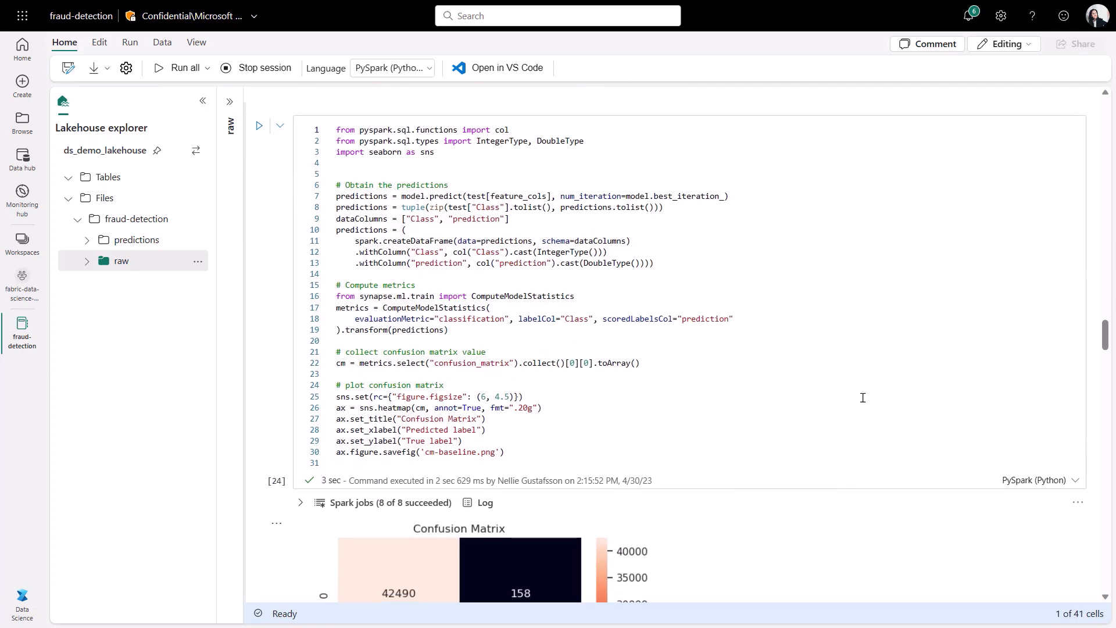
scroll(863, 398, down, 8)
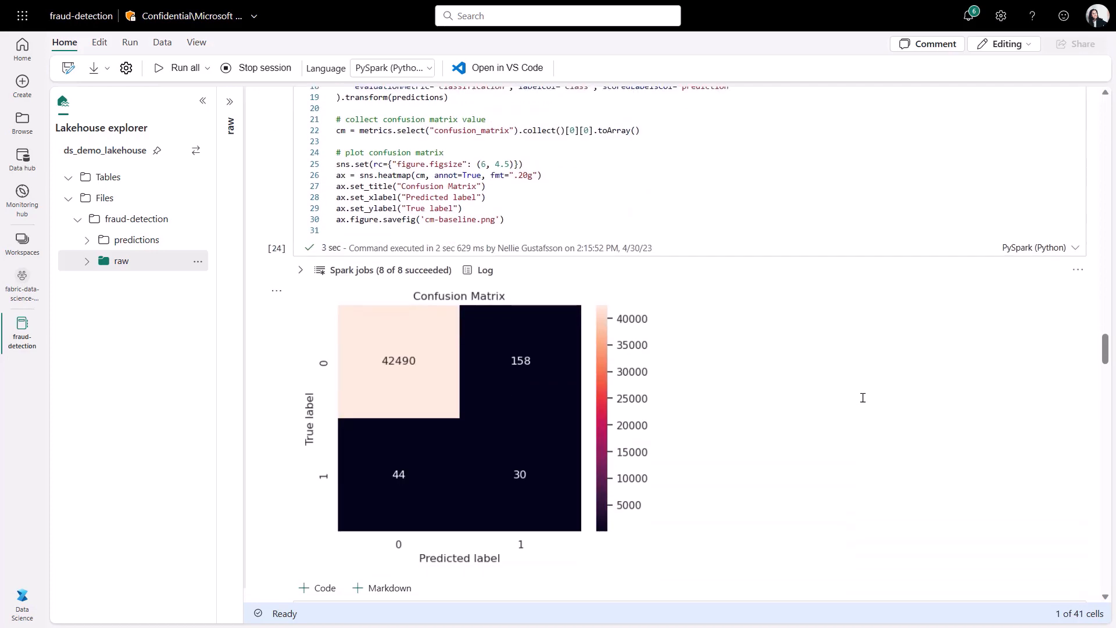
Step: Review the AUROC and AUPRC evaluation, the MLflow experiment setup and the code that logs the SMOTE model, metrics, parameters and plots
scroll(862, 401, down, 5)
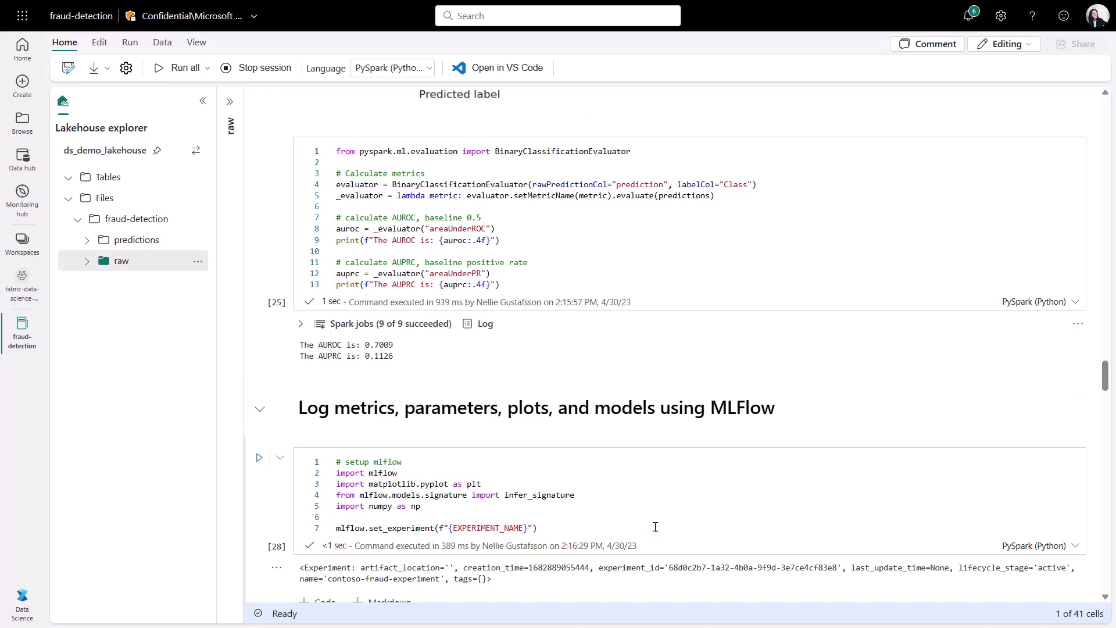
scroll(655, 527, down, 1)
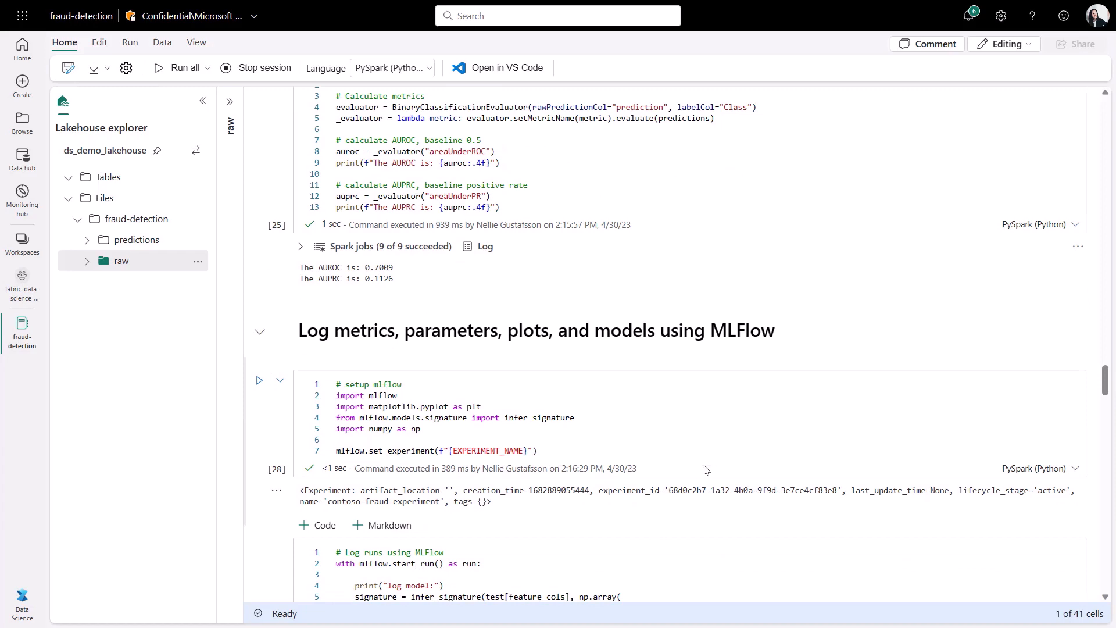
scroll(705, 470, down, 1)
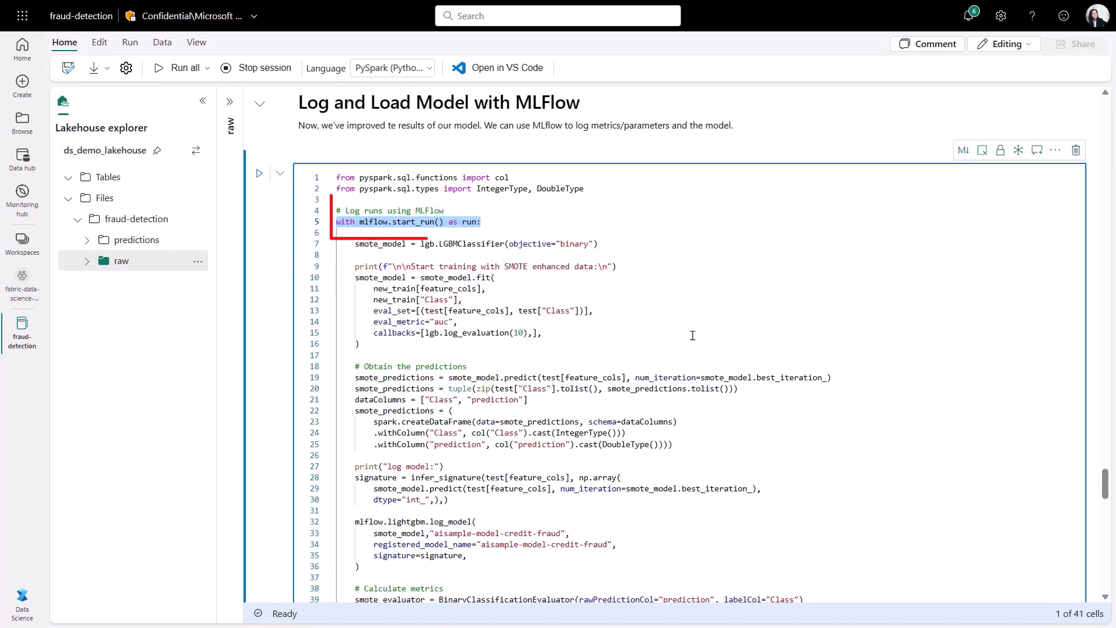
scroll(741, 345, down, 1)
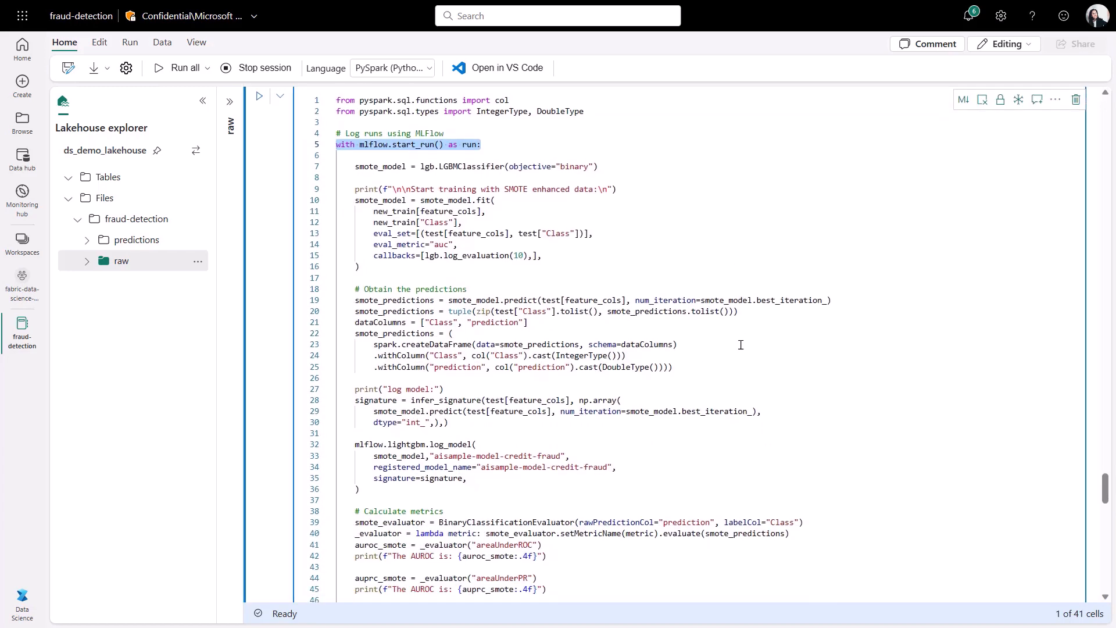
scroll(741, 345, down, 2)
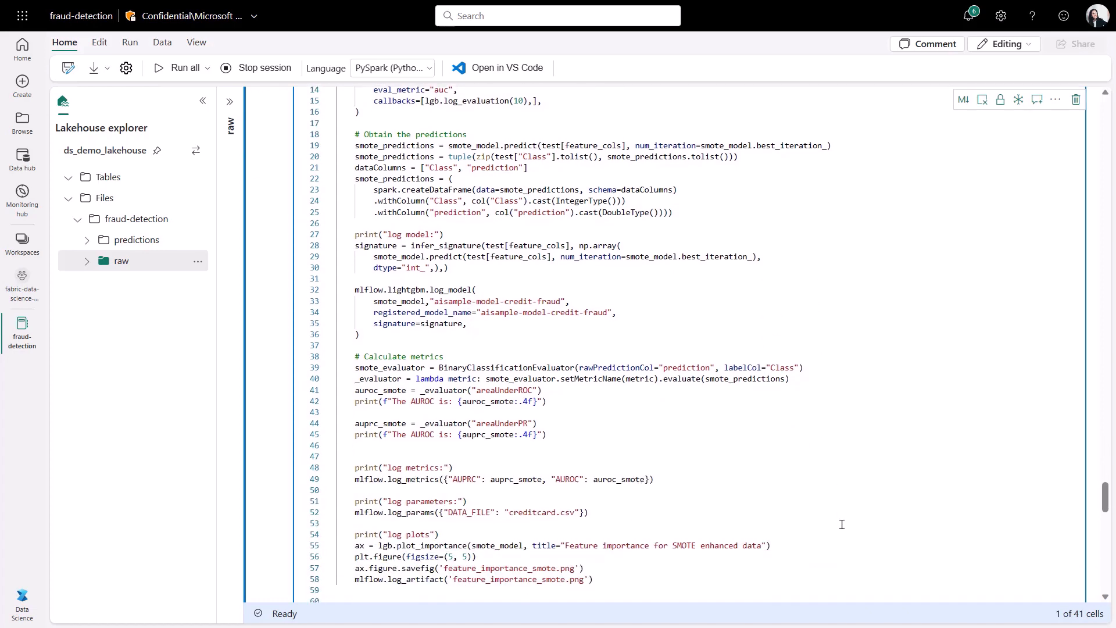
Step: Review the remaining SMOTE metric and plot logging code and the MLFlowTransformer batch prediction code under Step 4
scroll(842, 524, down, 3)
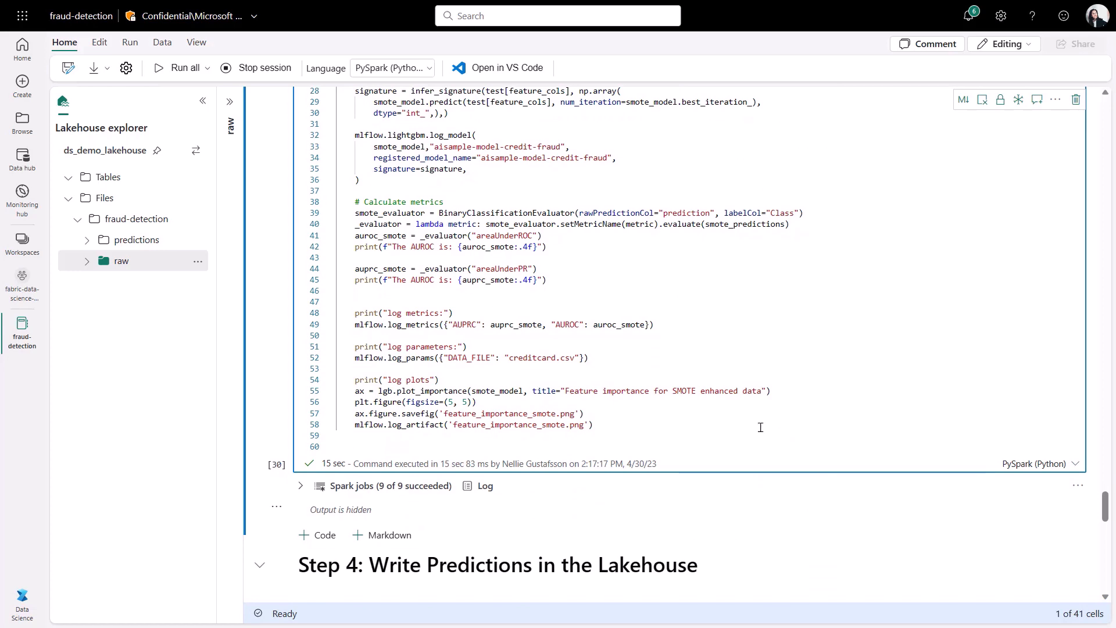
scroll(808, 440, down, 1)
scroll(808, 440, down, 3)
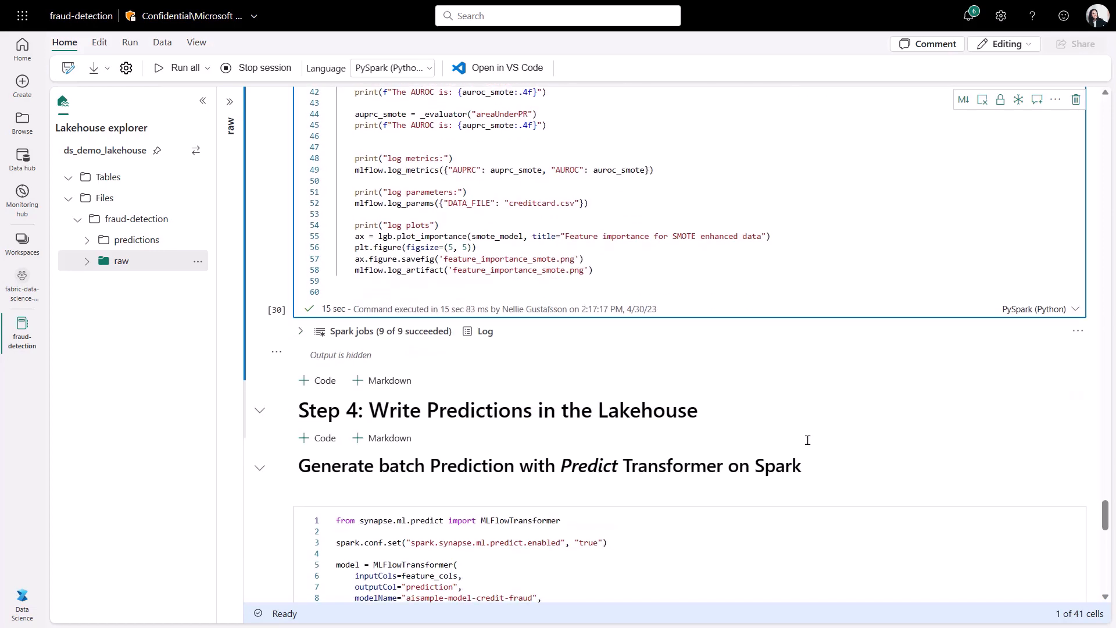
scroll(807, 441, down, 2)
scroll(808, 445, down, 2)
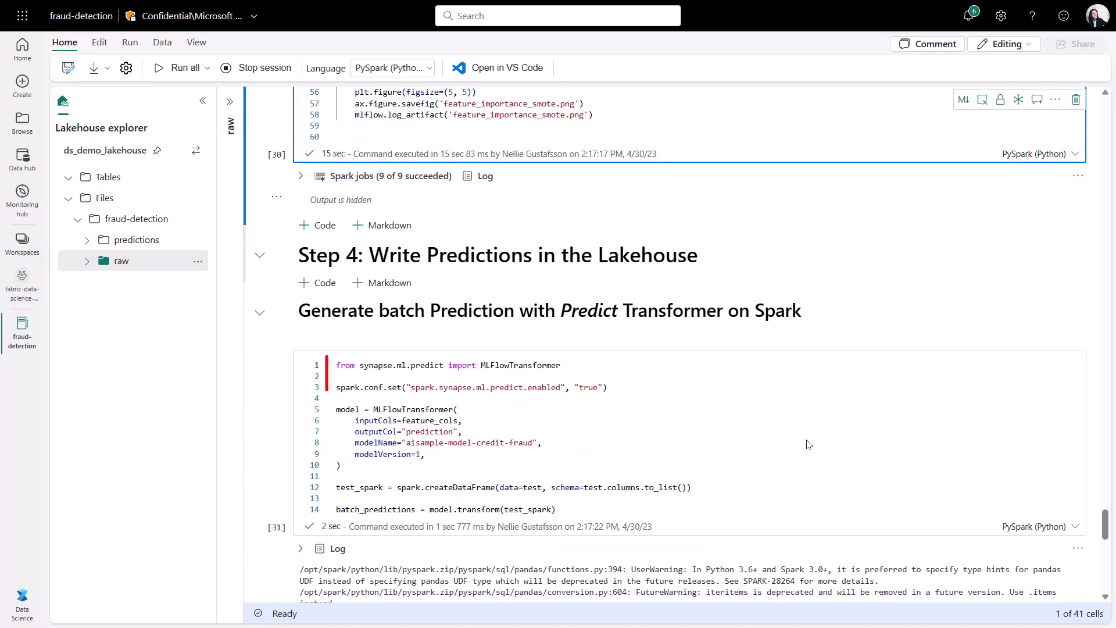
Step: Look through the files of the lakehouse folder fraud-detection/predictions/batch_predictions
click(103, 243)
click(88, 242)
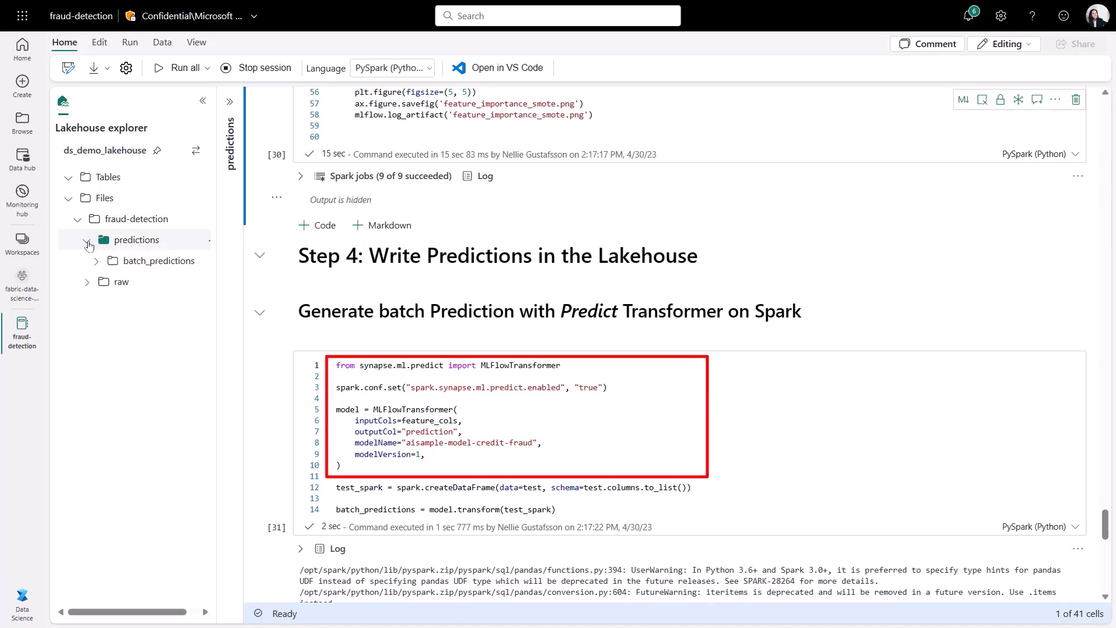
click(135, 262)
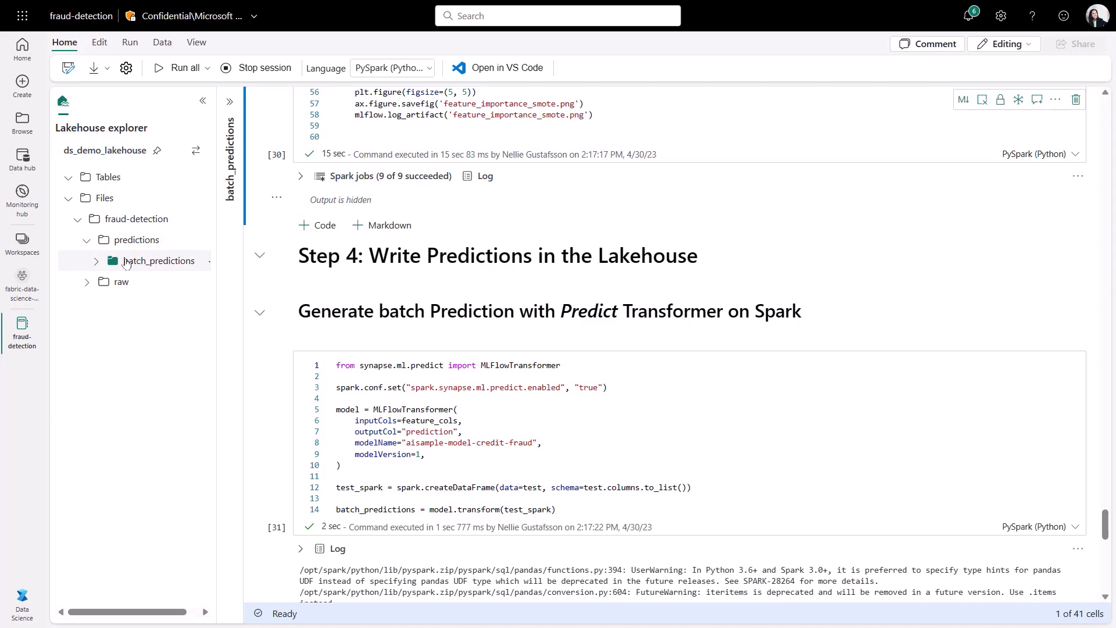
click(226, 105)
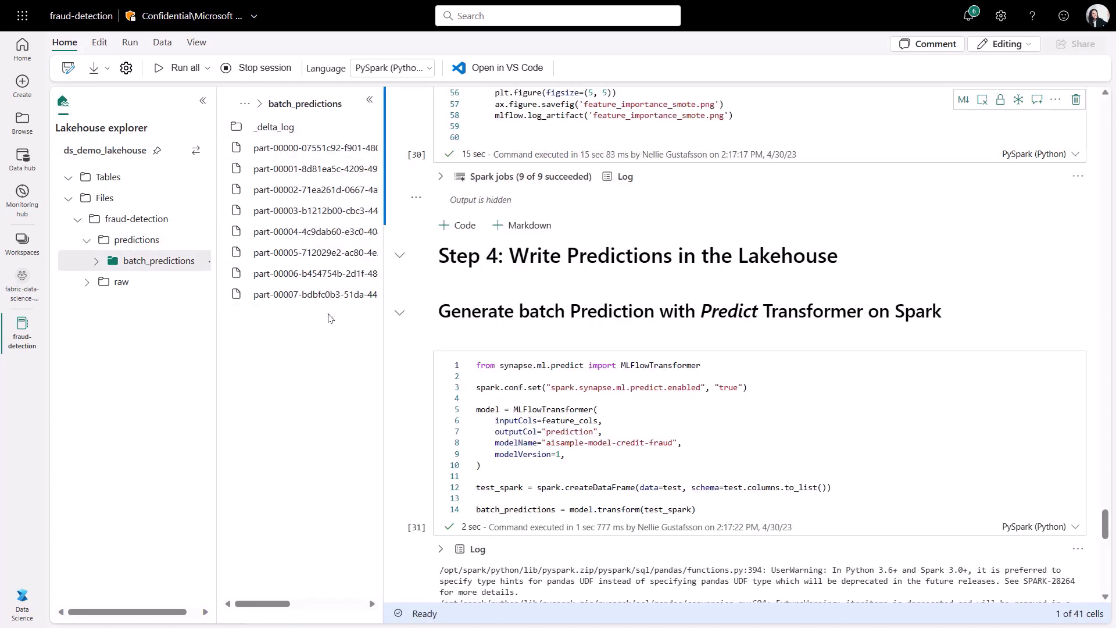
Step: Examine the code saving predictions to the lakehouse and the sanity-check table, including its Class and prediction columns
scroll(771, 478, down, 3)
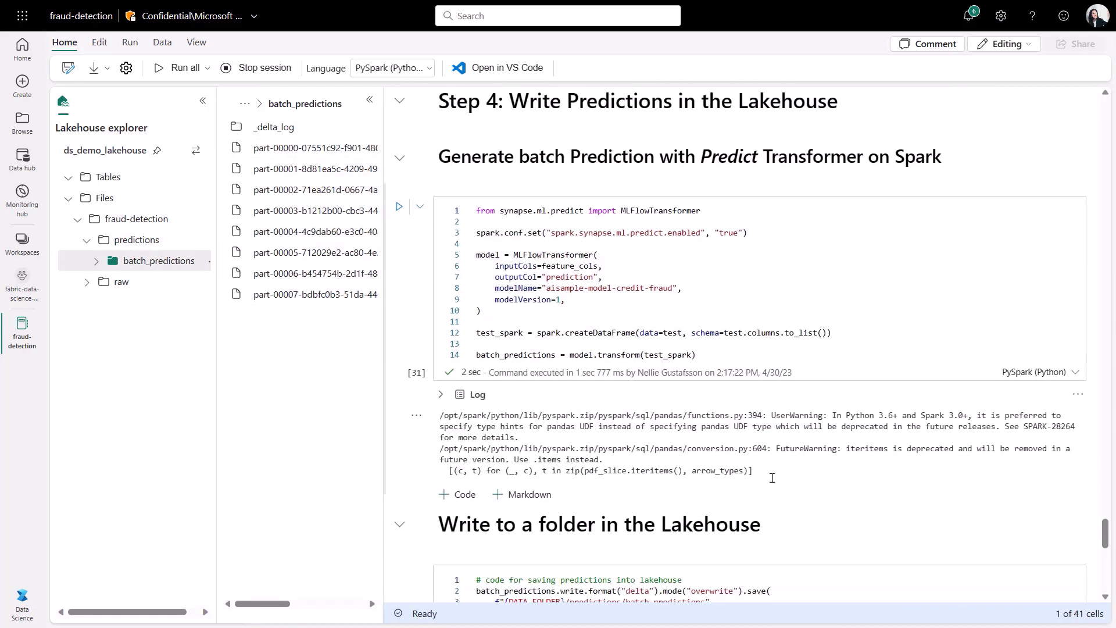
scroll(772, 478, down, 9)
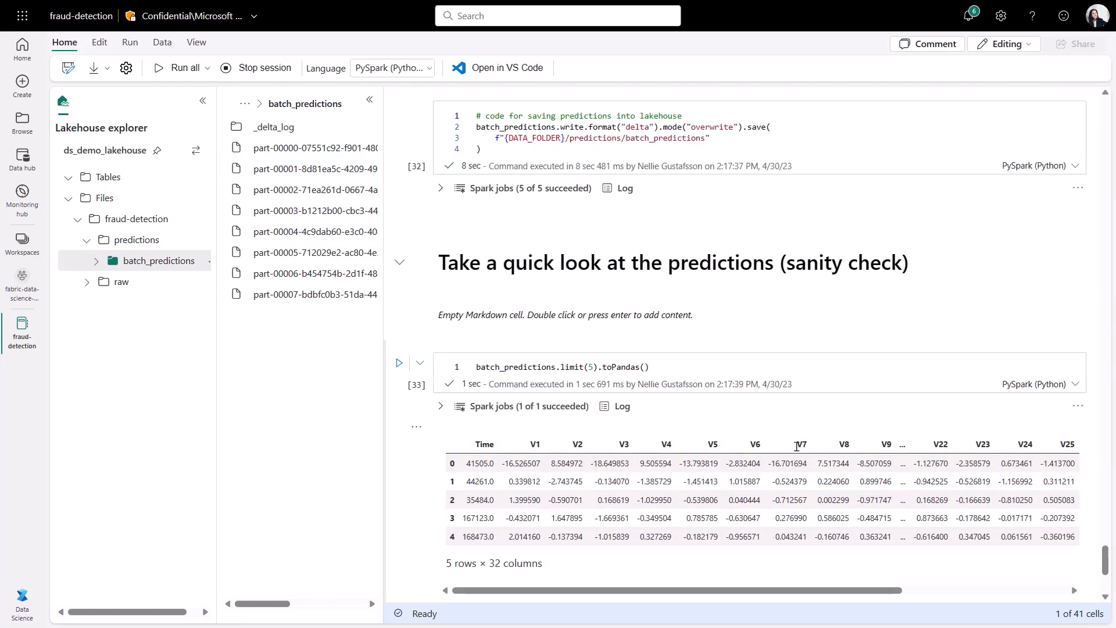
drag(560, 591, 726, 590)
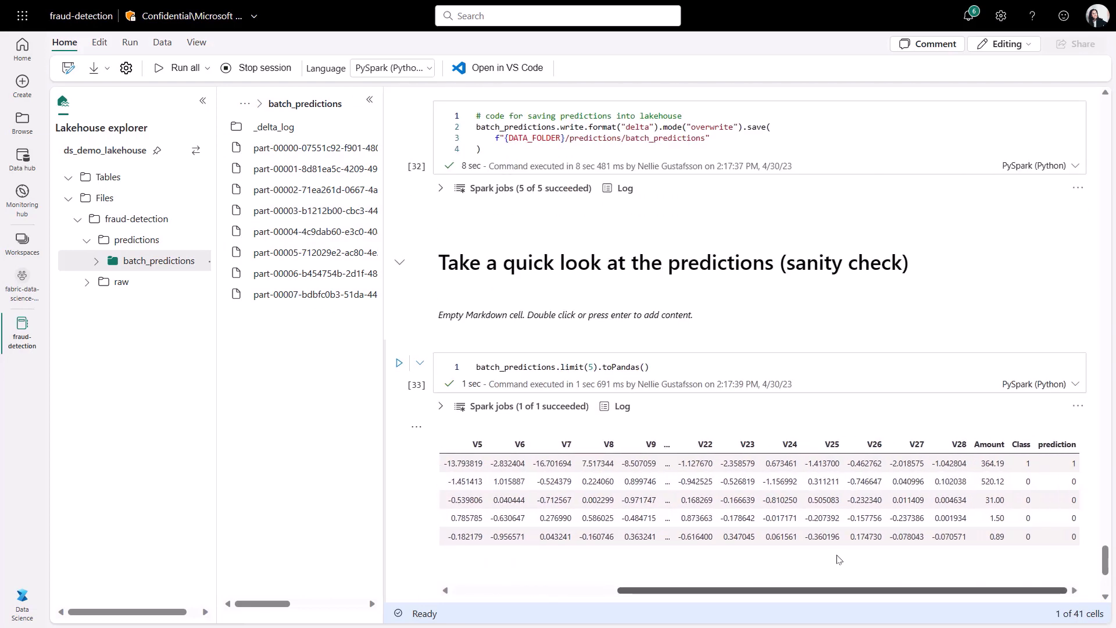
click(1041, 444)
drag(1039, 419, 1077, 419)
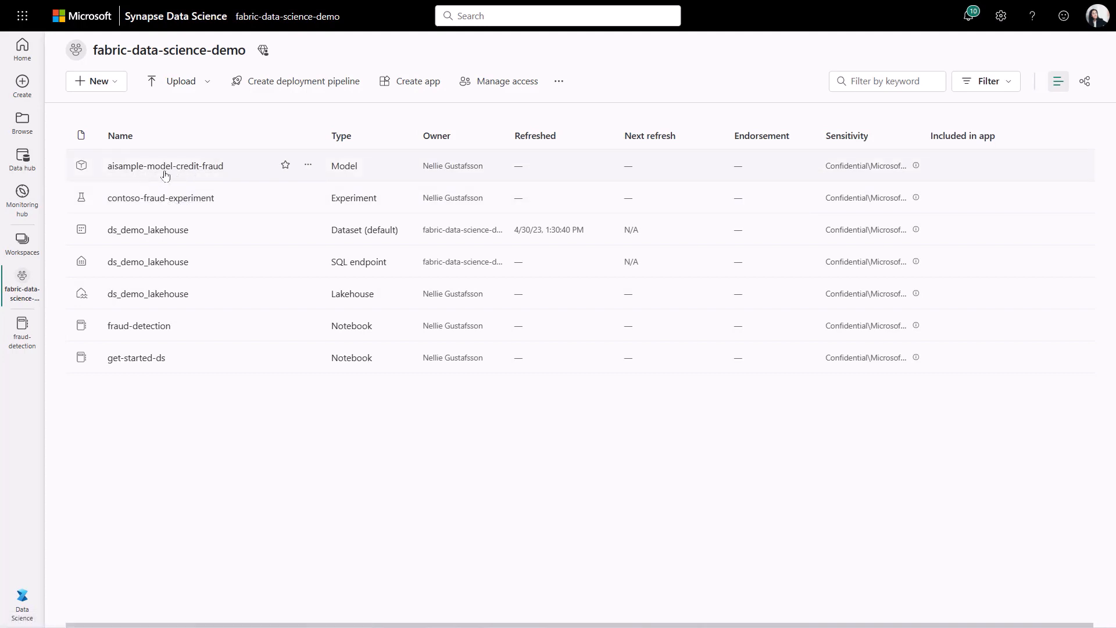
Step: Open contoso-fraud-experiment from the workspace and select both of its runs in the run list for metric comparison
click(185, 201)
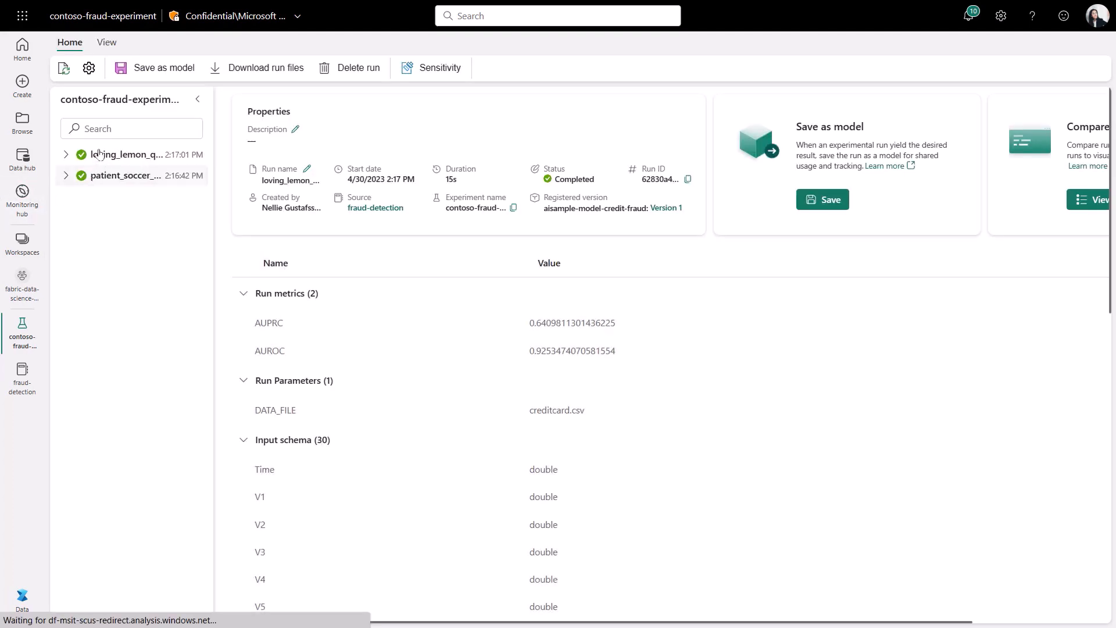
mouse_move(204, 171)
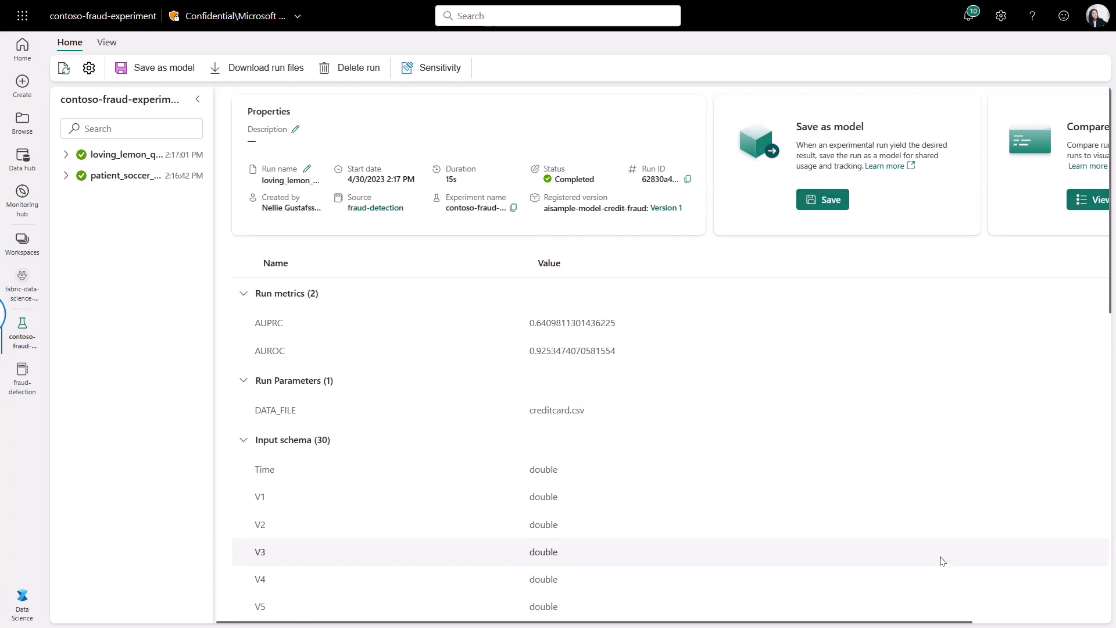
click(107, 43)
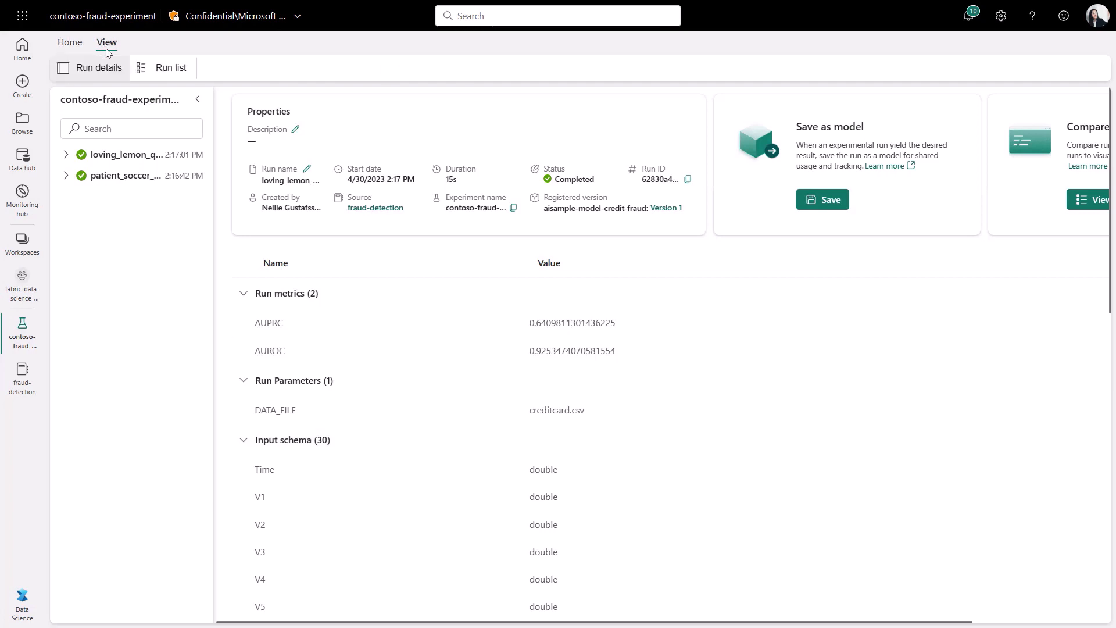
click(167, 68)
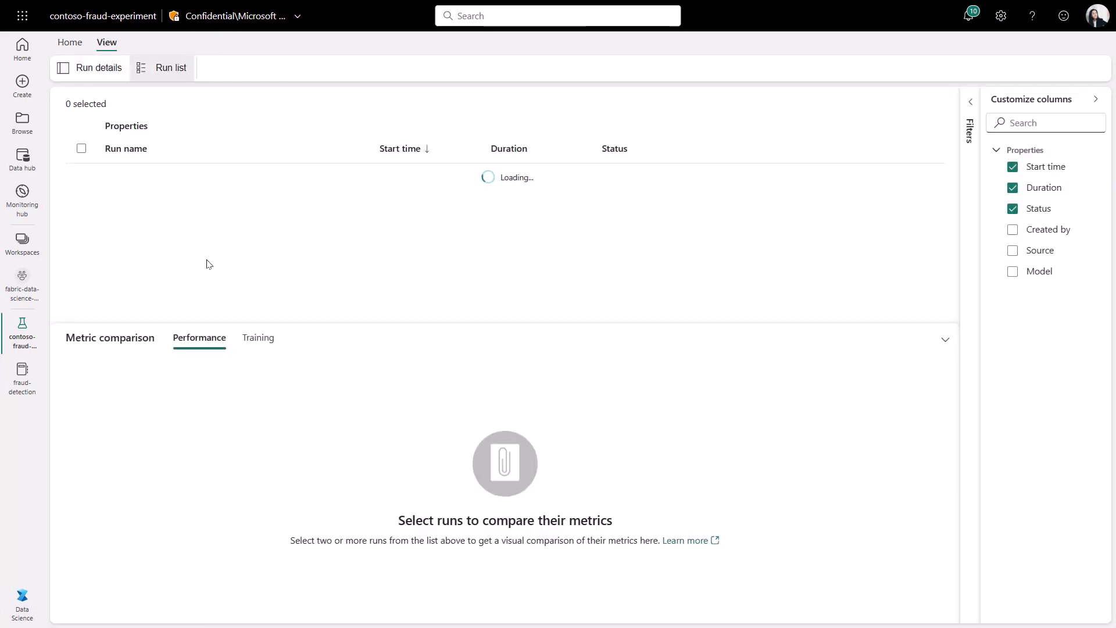
click(81, 197)
click(82, 175)
Step: Personalize the algorithm comparison chart so that its Y-axis plots leaf_size
click(421, 381)
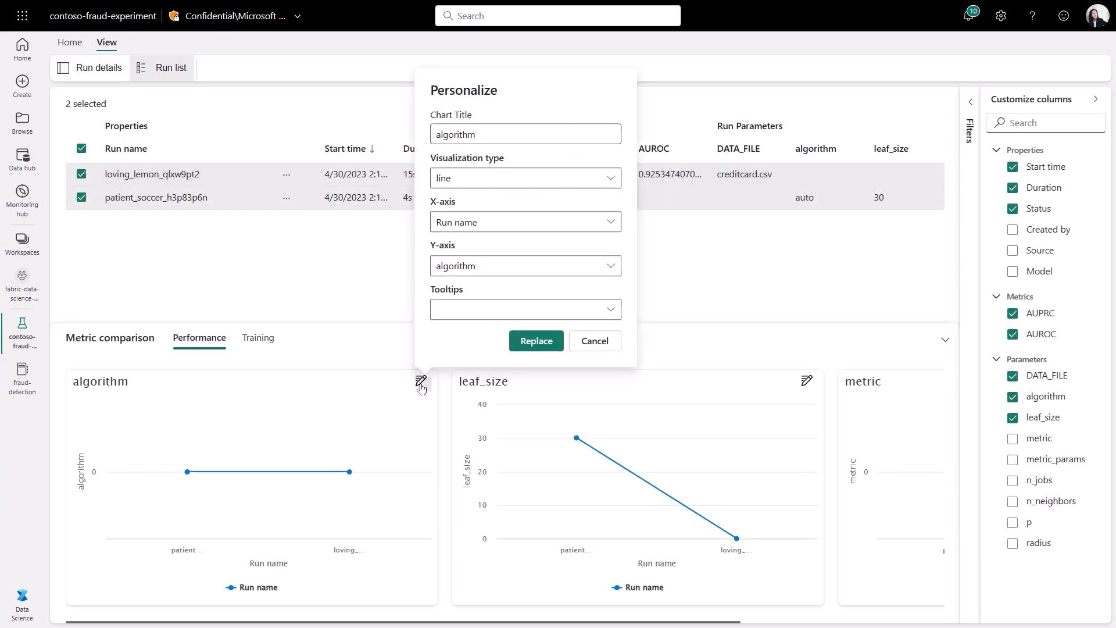
click(609, 265)
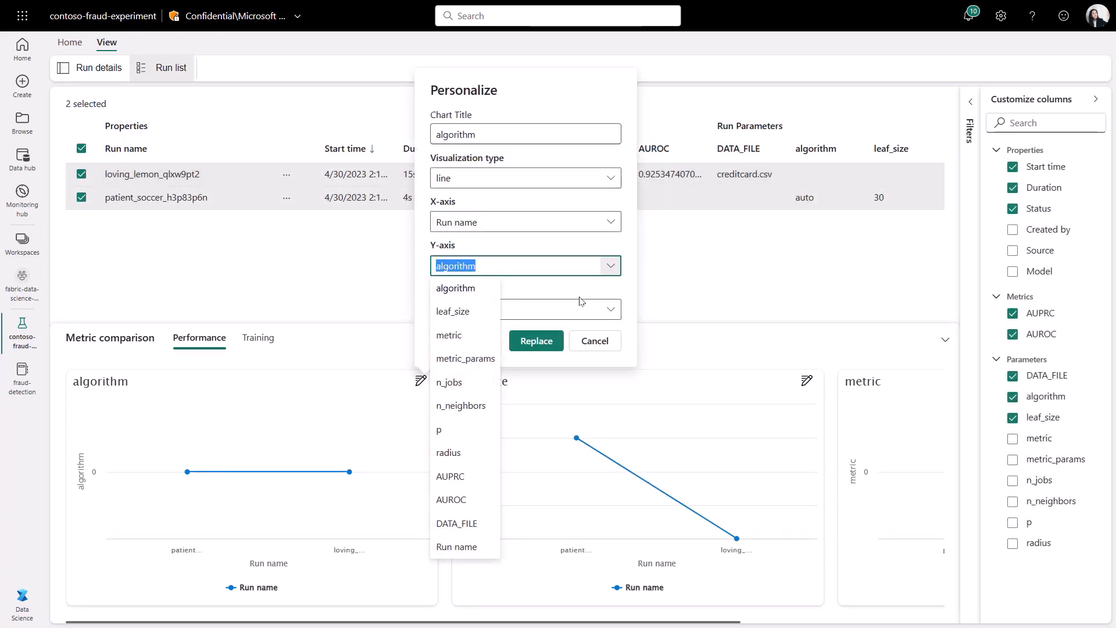
click(453, 313)
click(536, 341)
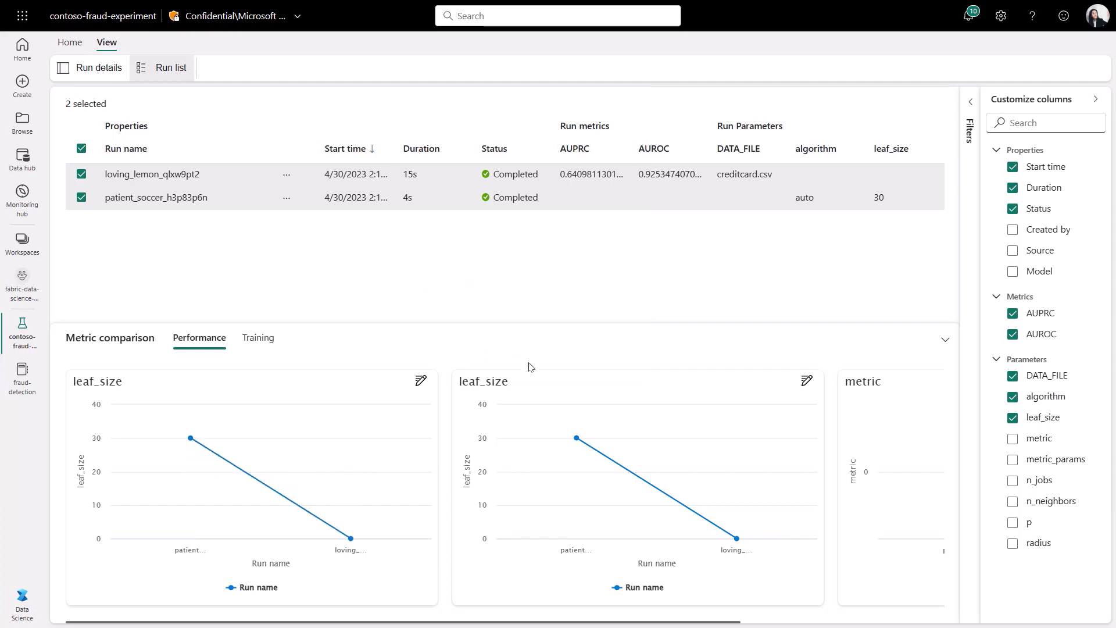
Step: Change the visualization type of the first leaf_size comparison chart to bar
click(421, 380)
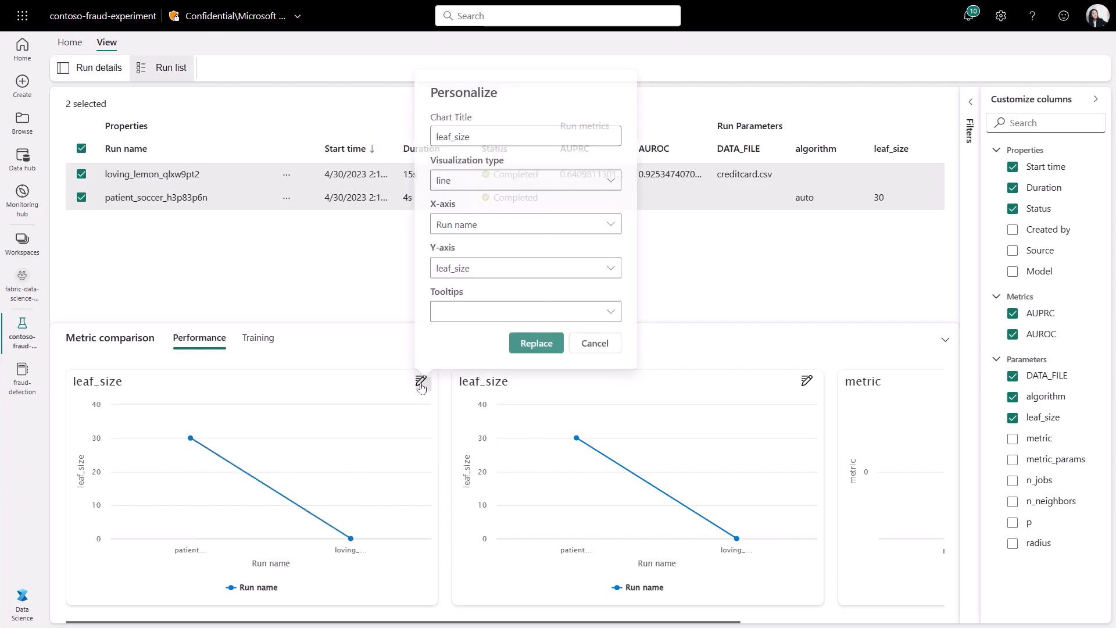
click(611, 178)
click(443, 200)
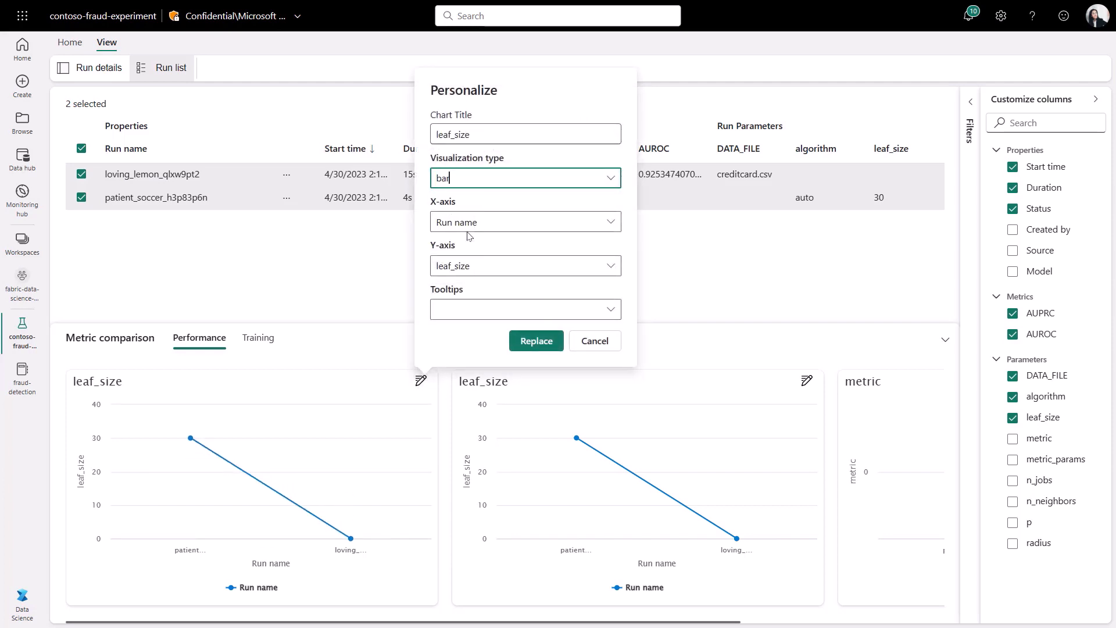
click(536, 341)
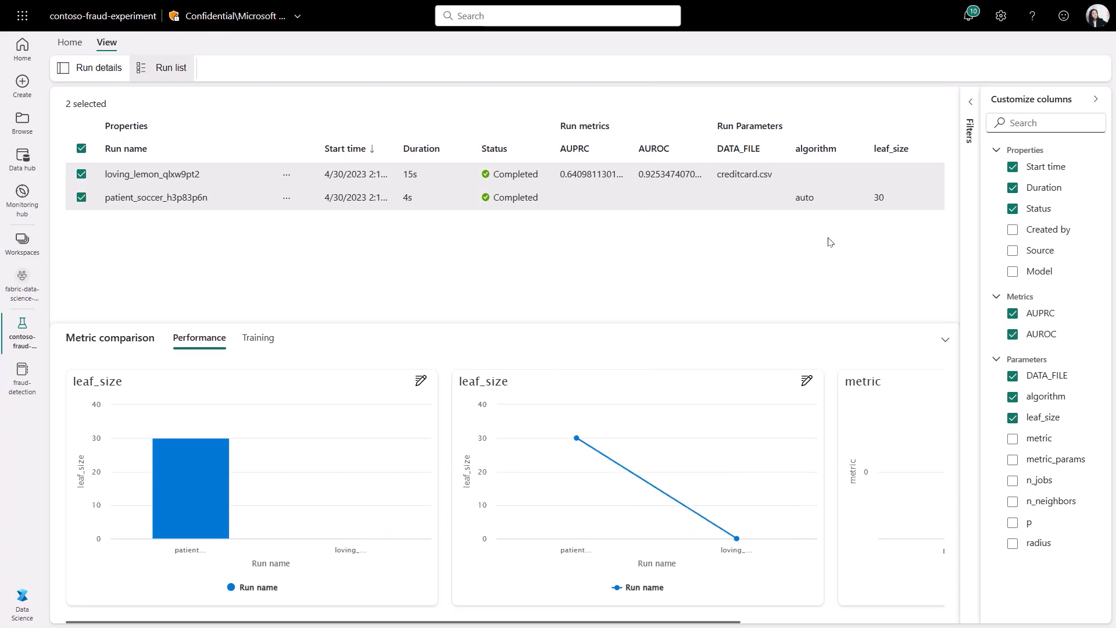
Step: Leave the run comparison, open the aisample-model-credit-fraud model, expand the files of Version 1 and show the options for applying the model
click(96, 69)
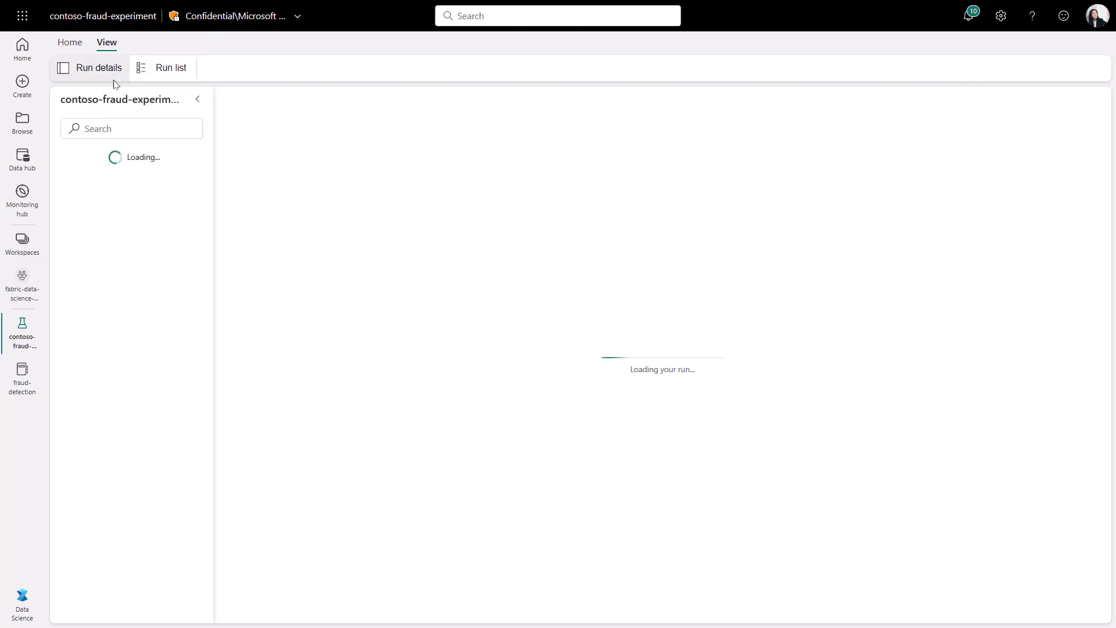
click(23, 285)
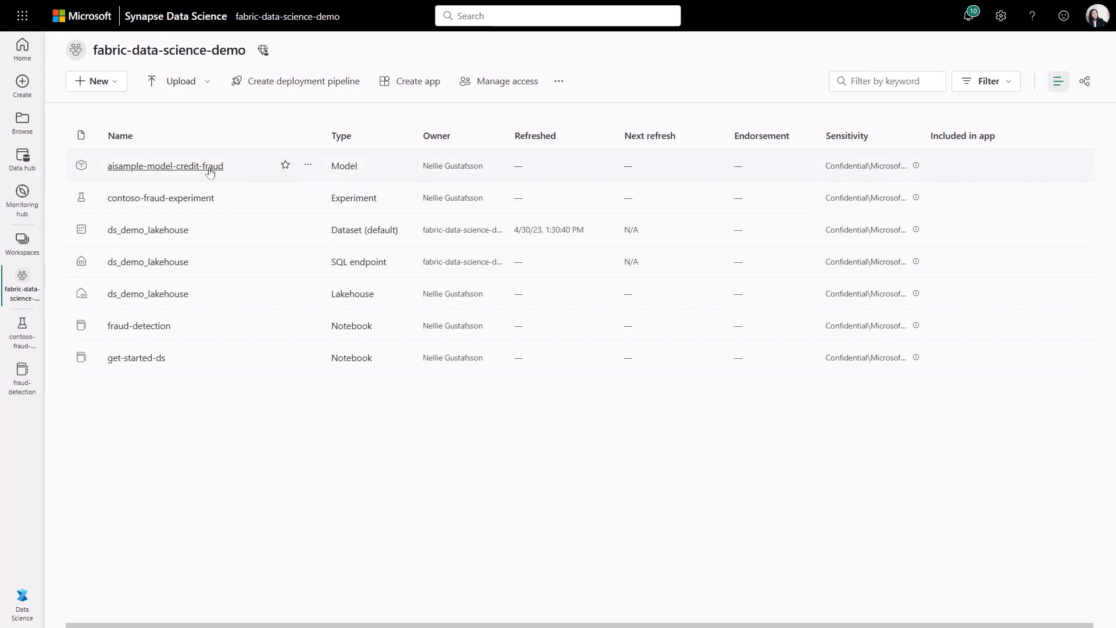
click(200, 167)
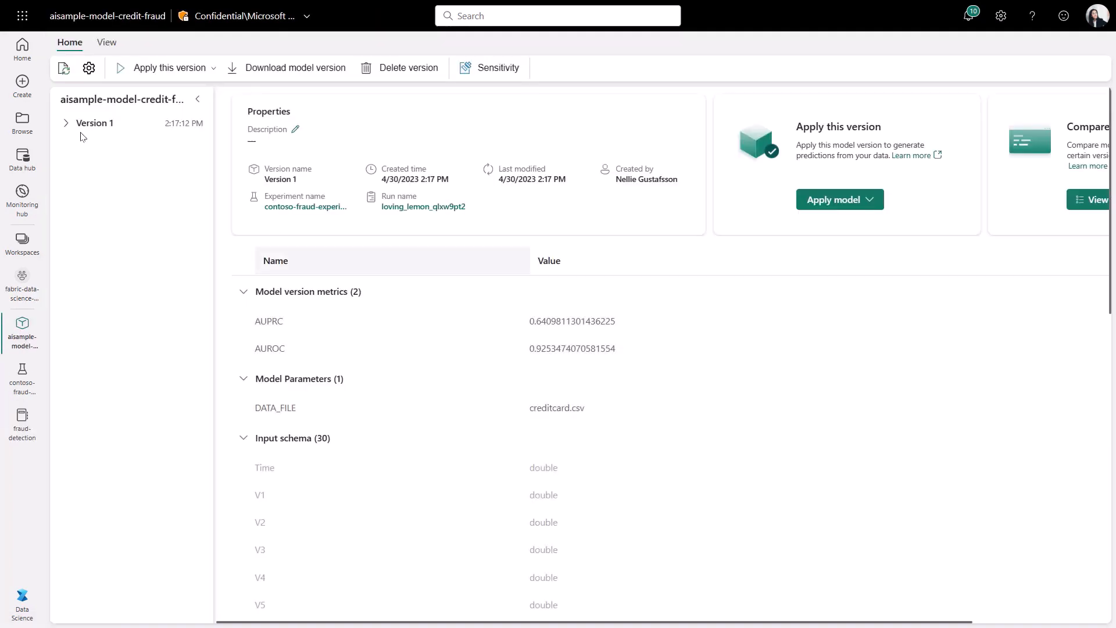
click(64, 125)
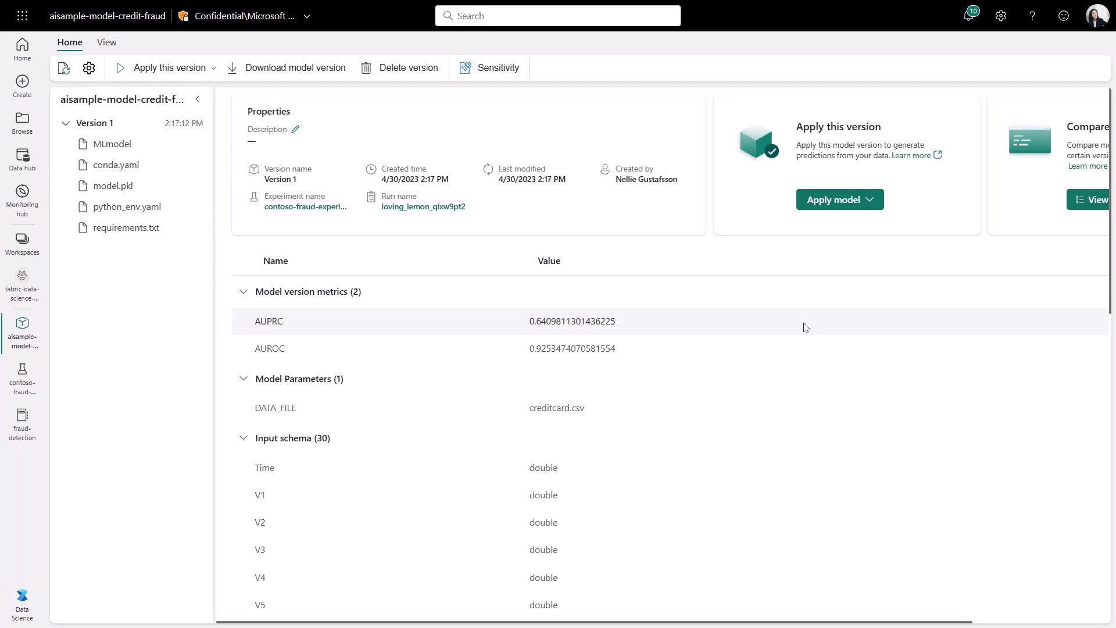
click(869, 200)
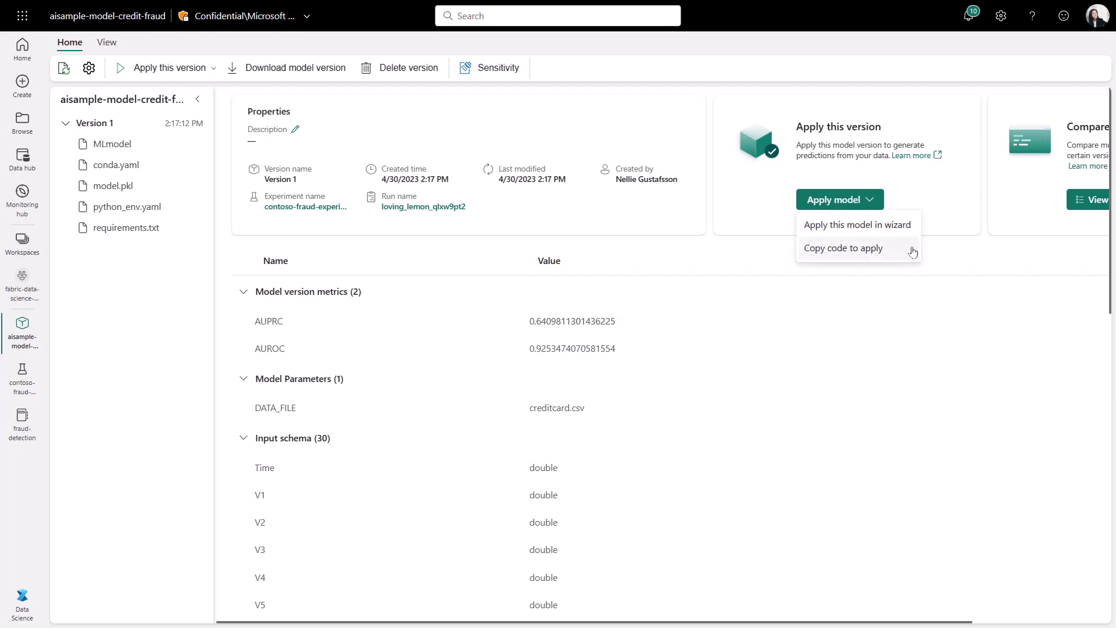